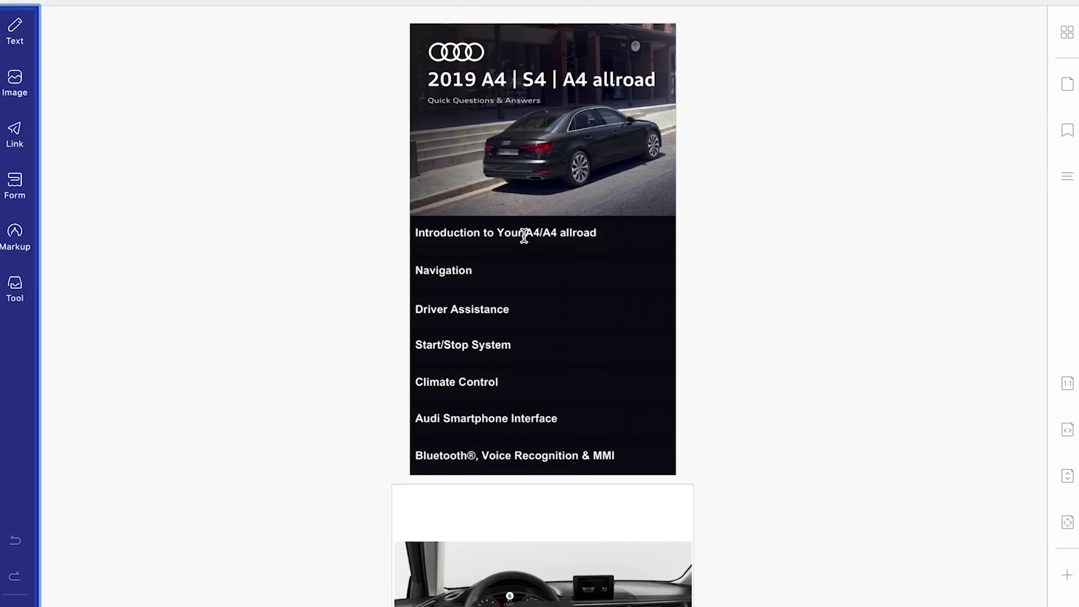
Look through the opening pages, selecting sample text in the first contents entry and the Infotainment Control paragraph.
scroll(534, 234, "up", 5)
left_click_drag(353, 128, 617, 129)
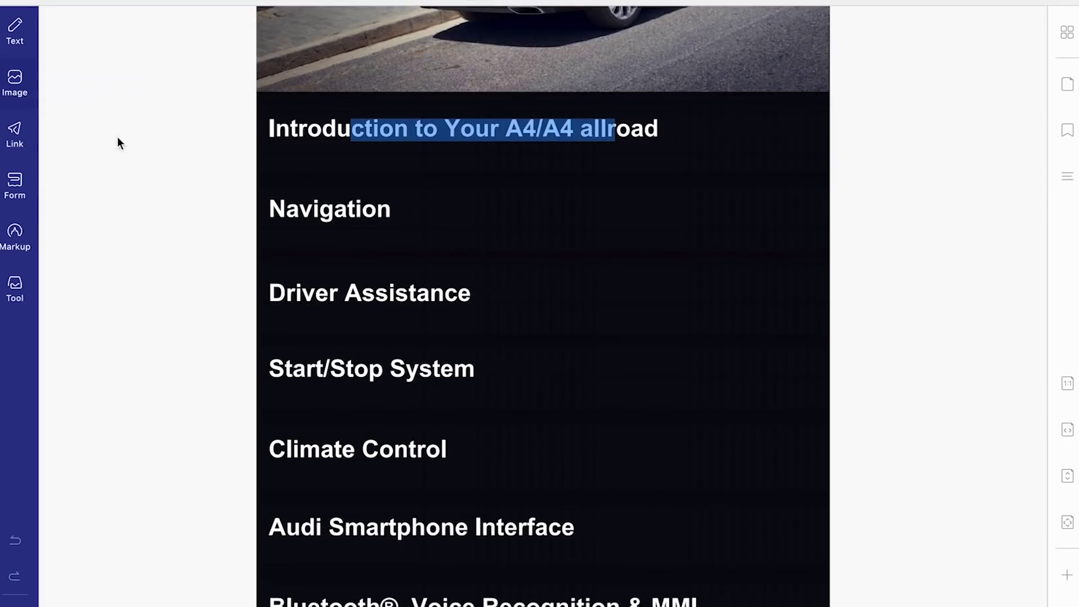
scroll(542, 418, "down", 5)
scroll(332, 268, "down", 3)
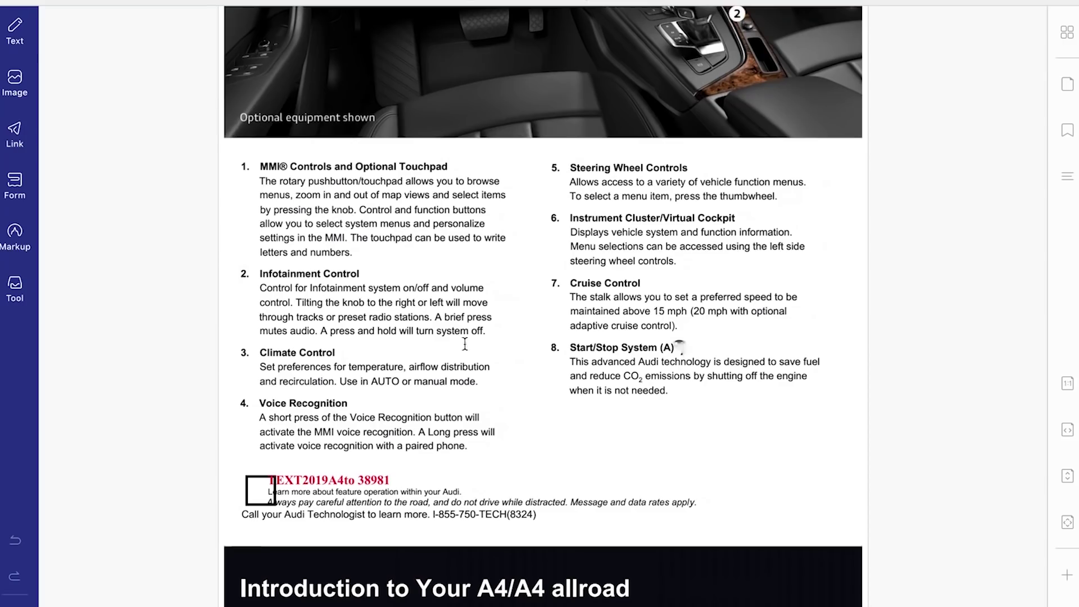
left_click_drag(477, 331, 307, 303)
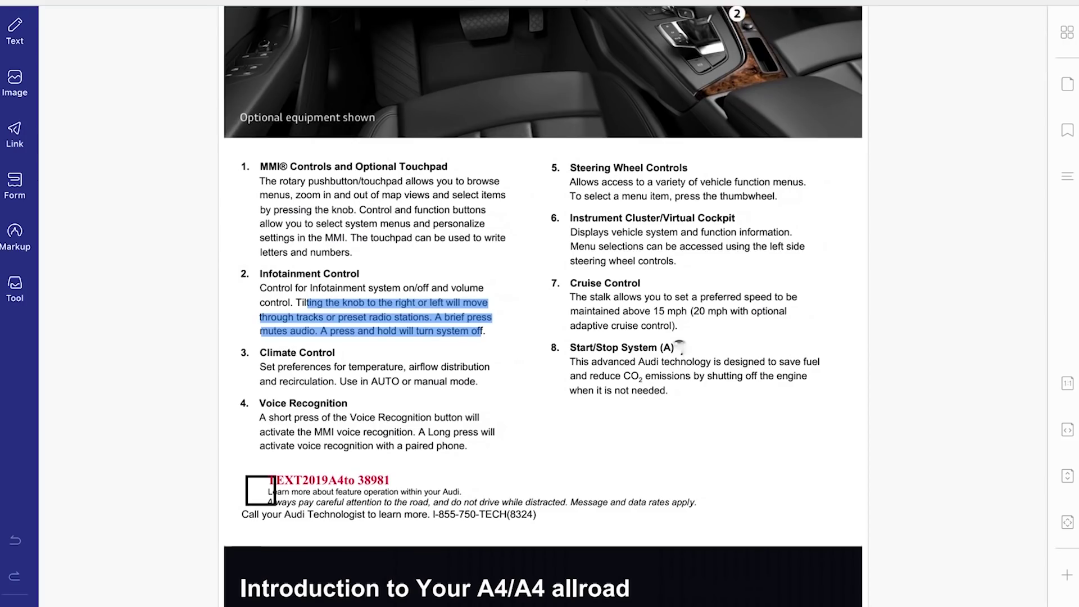
Go through the successive search matches for "MMI" as far as the Audi Smartphone Interface page.
left_click(980, 606)
left_click(979, 605)
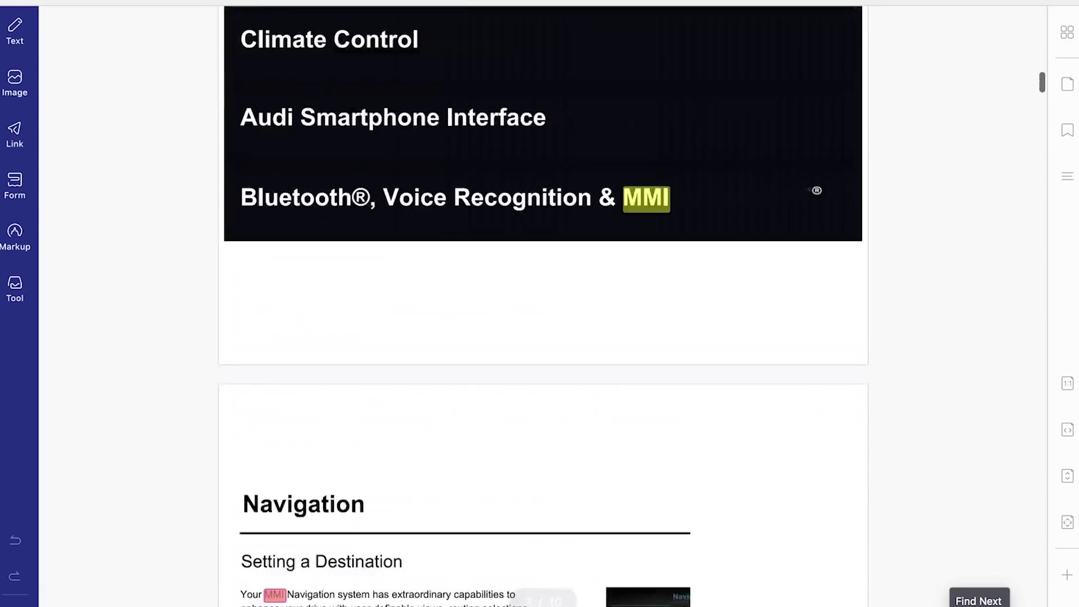
left_click(979, 606)
left_click(979, 605)
left_click(980, 606)
left_click(979, 606)
scroll(649, 482, "down", 5)
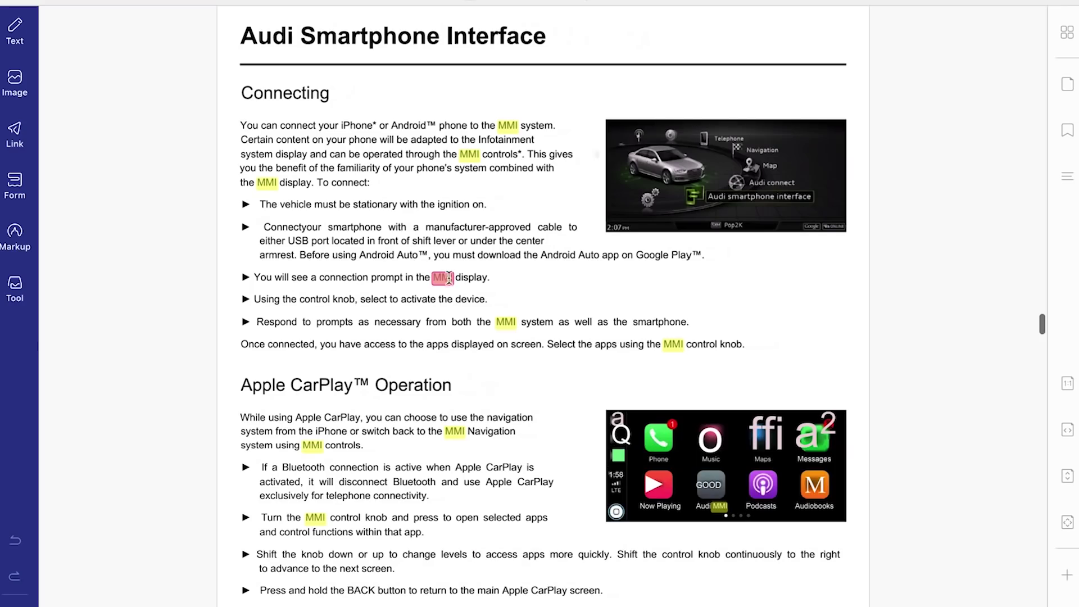
Delete the "Audi Smartphone Interface" heading and add an exclamation mark after the "Connecting" subheading.
left_click(14, 31)
left_click(747, 392)
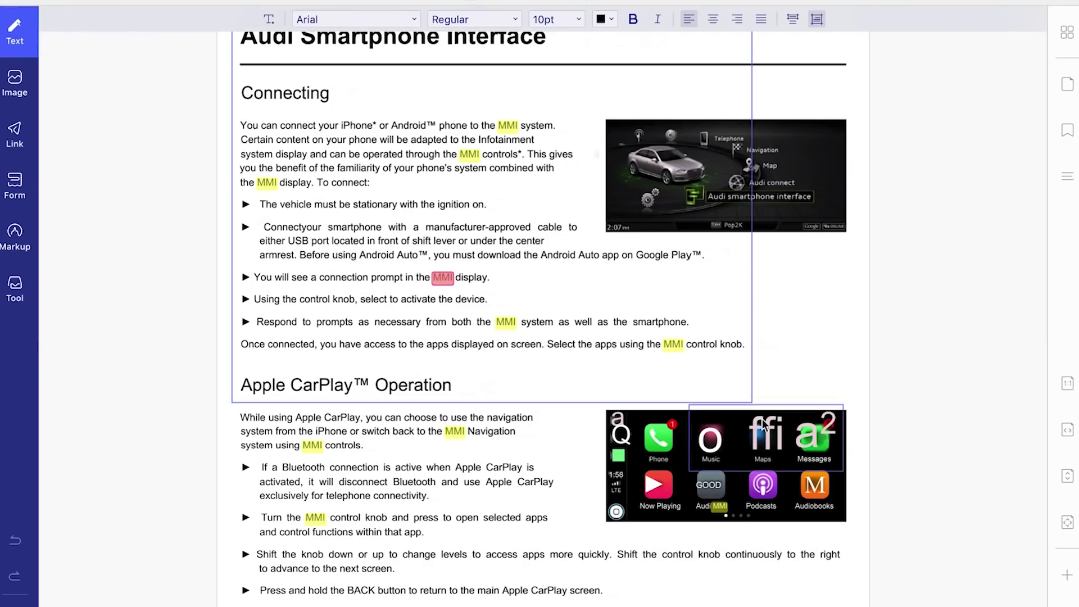
scroll(345, 56, "up", 3)
left_click(340, 203)
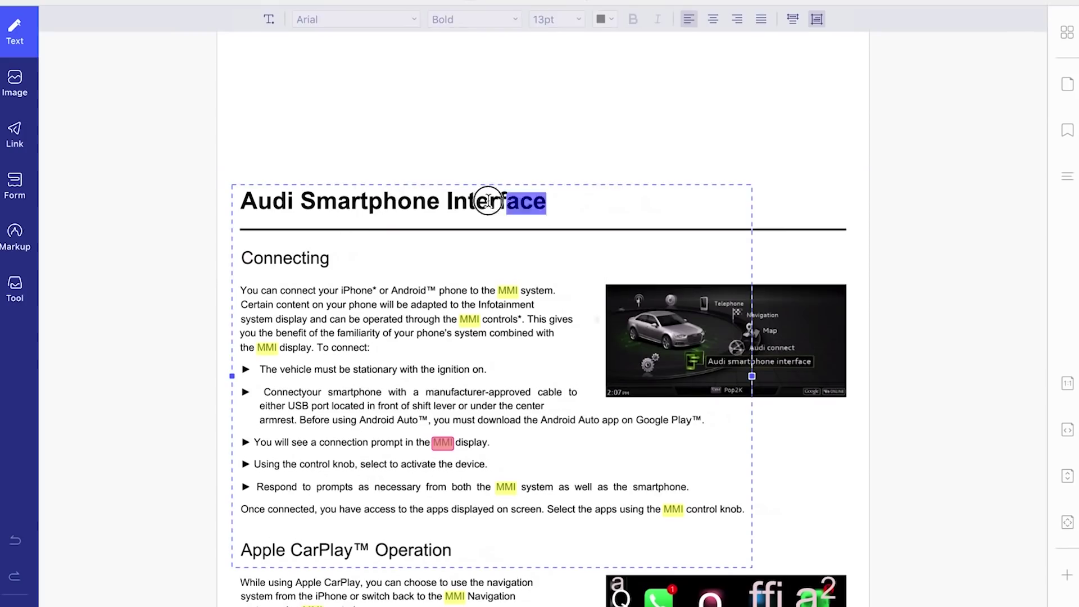
key("BackSpace")
mouse_move(488, 201)
left_mouse_down()
mouse_move(306, 202)
mouse_move(301, 182)
mouse_move(227, 203)
left_mouse_up()
key("BackSpace")
key("BackSpace")
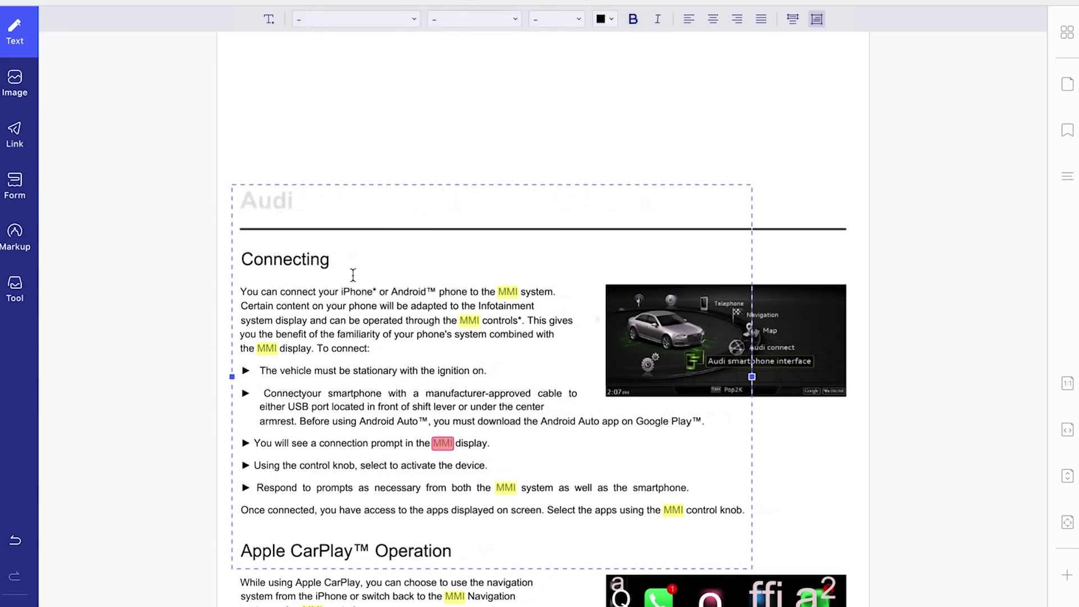
type("!")
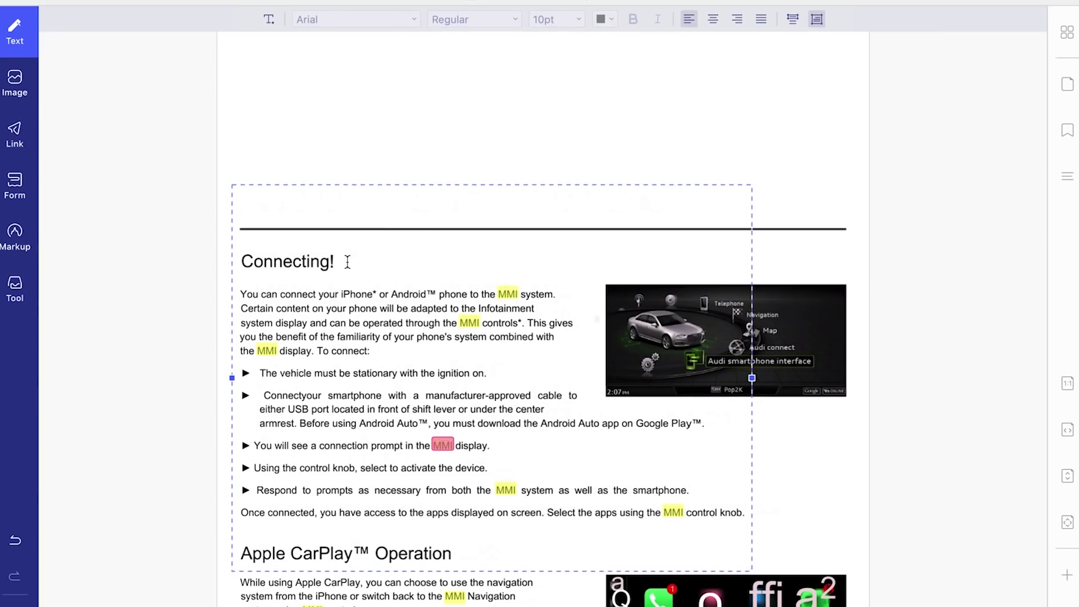
Replace the "Respond to prompts" bullet, the paragraph below it and the "Apple CarPlay Operation" heading with "FJkndsnfslnk;onas".
scroll(494, 375, "down", 3)
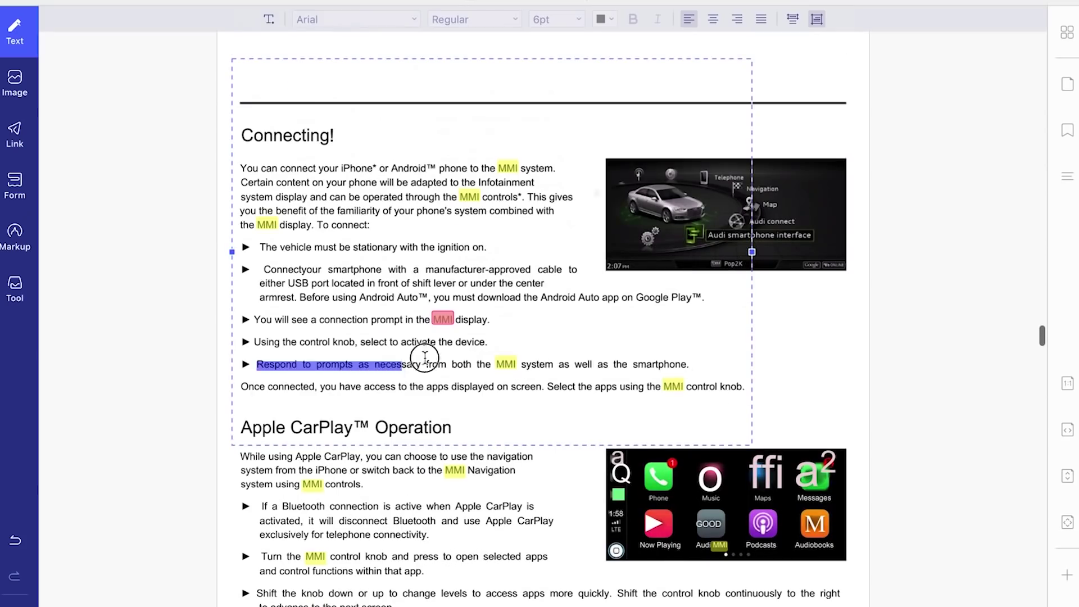
left_click_drag(424, 358, 743, 388)
key("BackSpace")
left_click_drag(465, 368, 248, 360)
key("BackSpace")
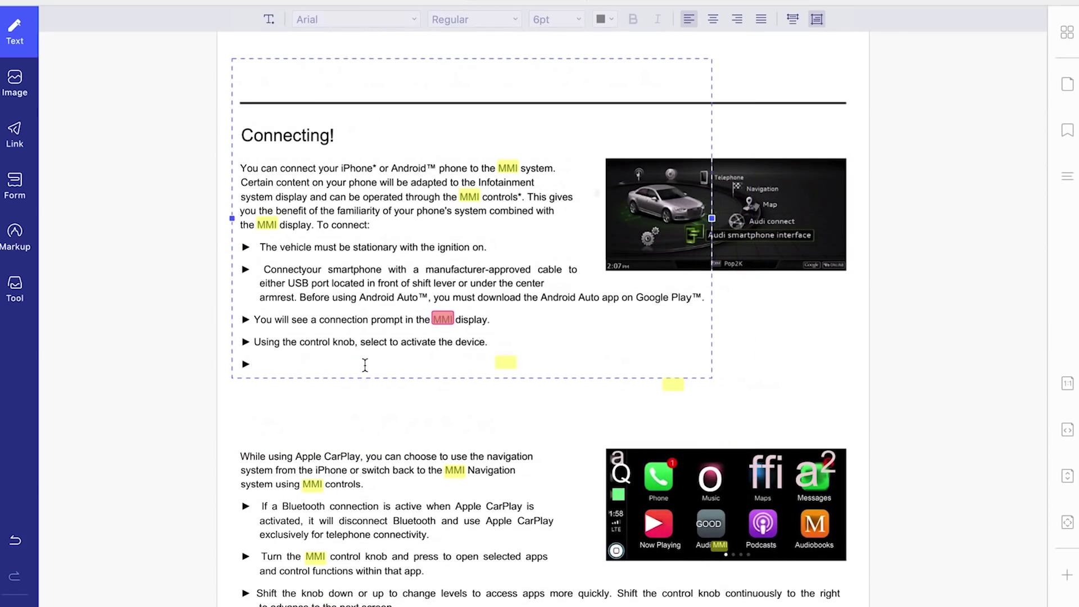
Replace the "Podcasts" label in the Apple CarPlay picture with "SMART TECH IS AWESO".
scroll(813, 433, "down", 5)
left_click(769, 344)
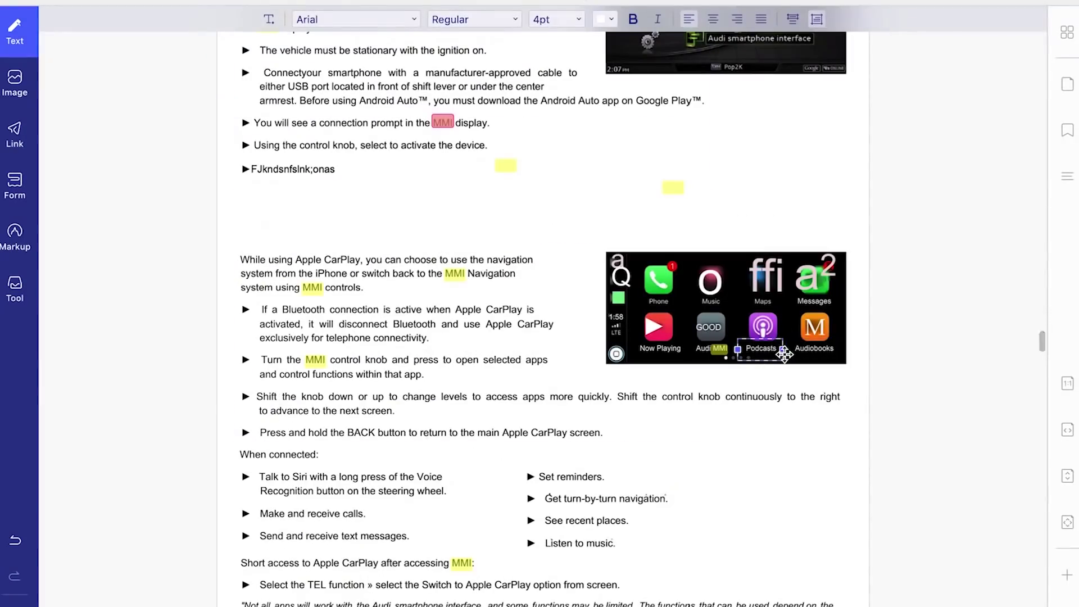
left_click(769, 351)
key("BackSpace")
key("BackSpace")
key("BackSpace")
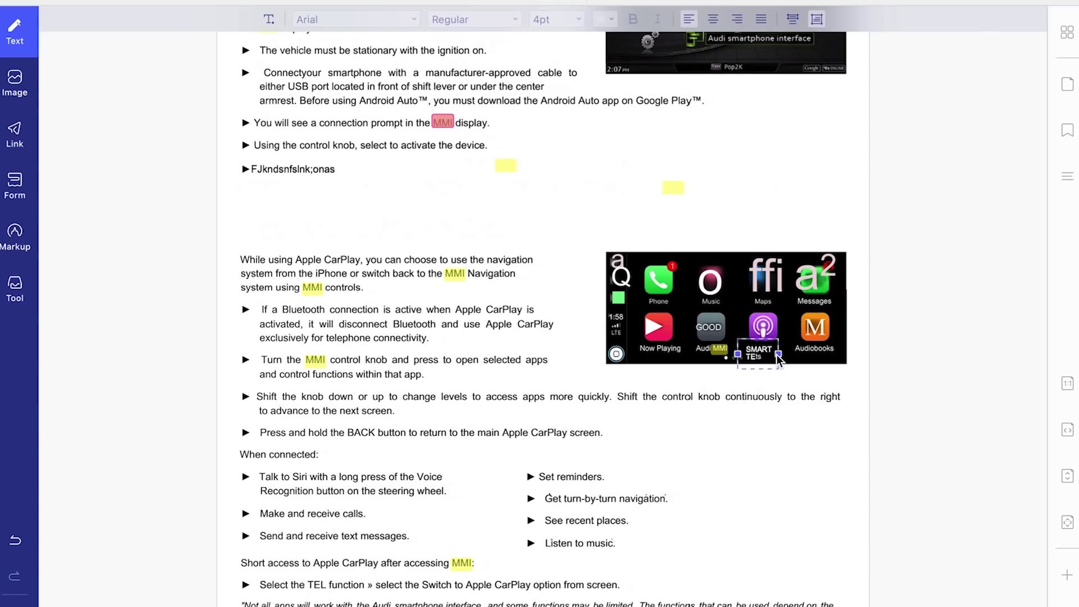
Delete "Smartphone Interface" from the page heading, keeping only "Audi".
scroll(780, 360, "down", 1)
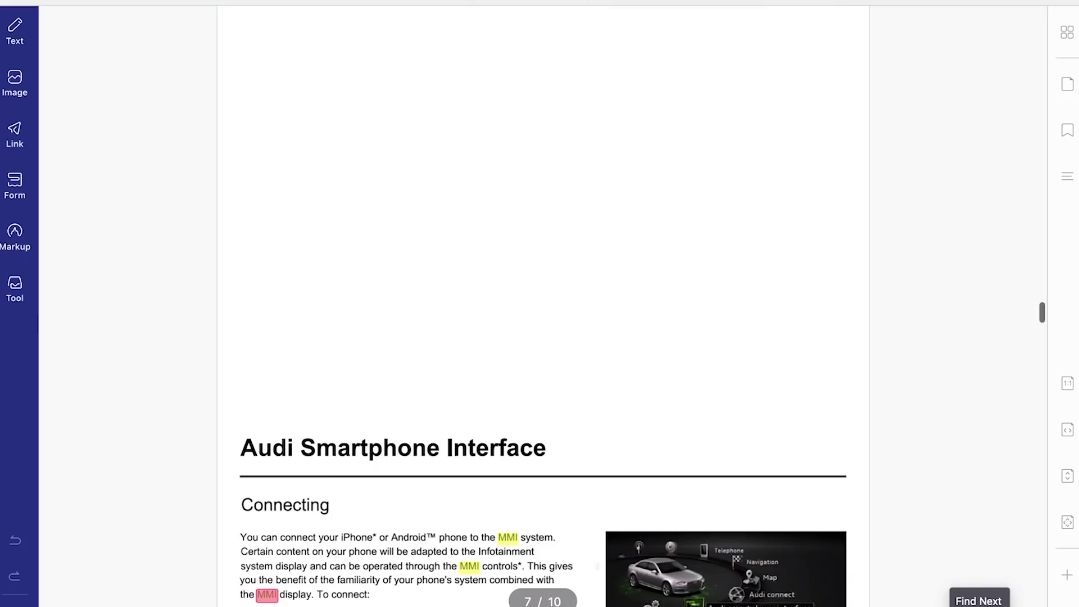
scroll(448, 276, "down", 10)
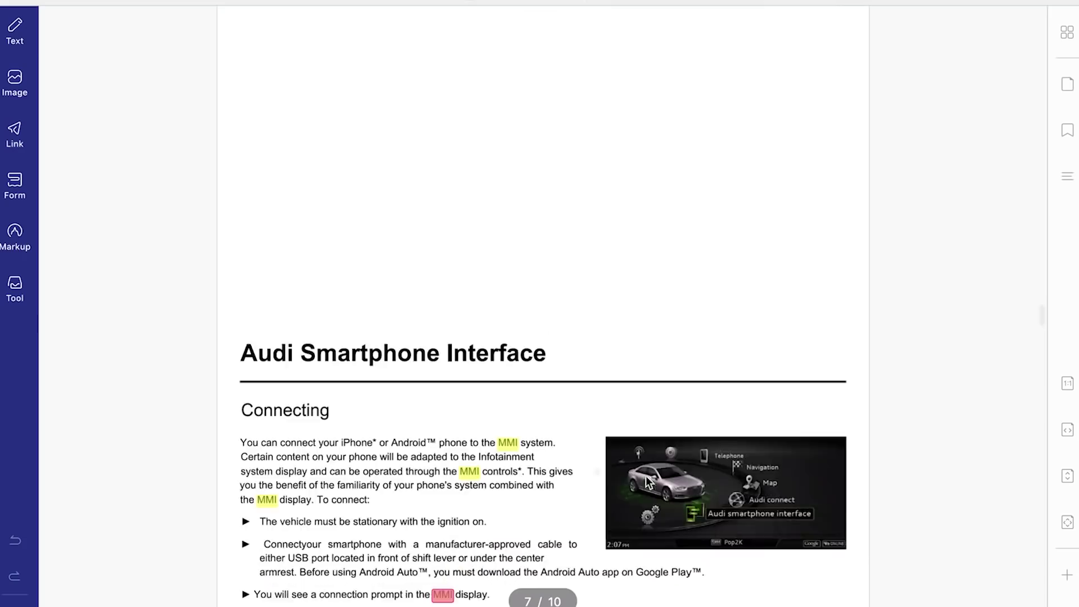
left_click(16, 28)
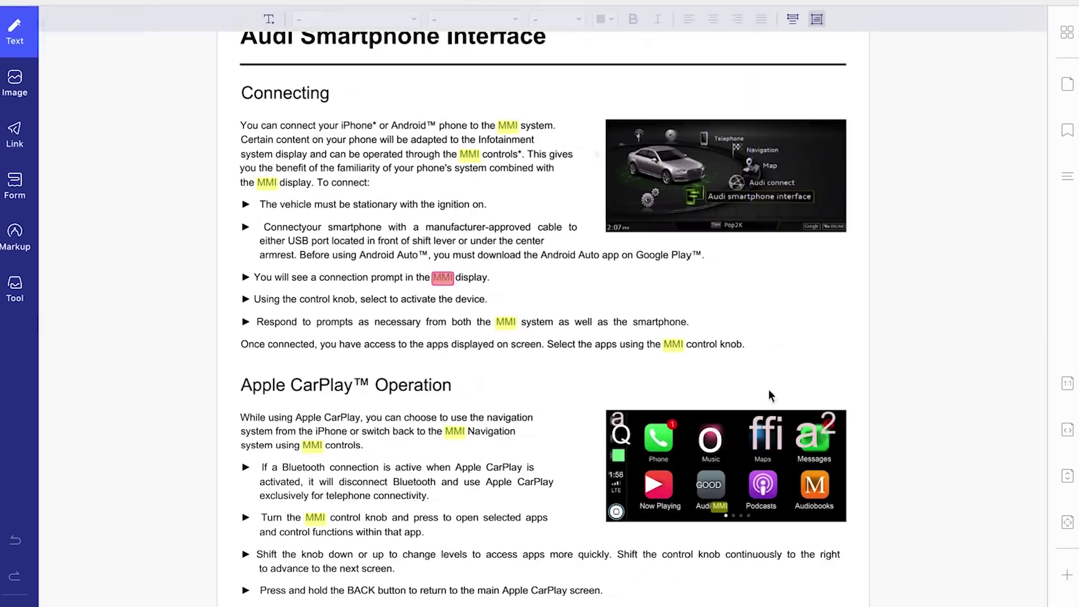
scroll(344, 56, "up", 3)
left_click(340, 203)
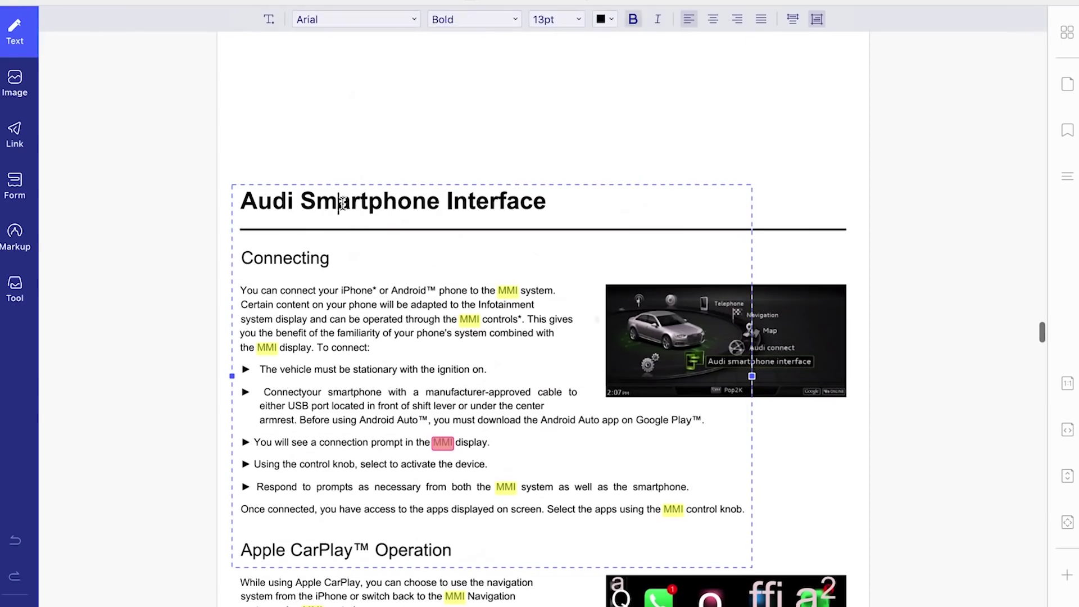
key("BackSpace")
key("BackSpace")
key("BackSpace")
key("BackSpace")
key("BackSpace")
key("BackSpace")
key("BackSpace")
key("BackSpace")
key("BackSpace")
double_click(366, 200)
key("BackSpace")
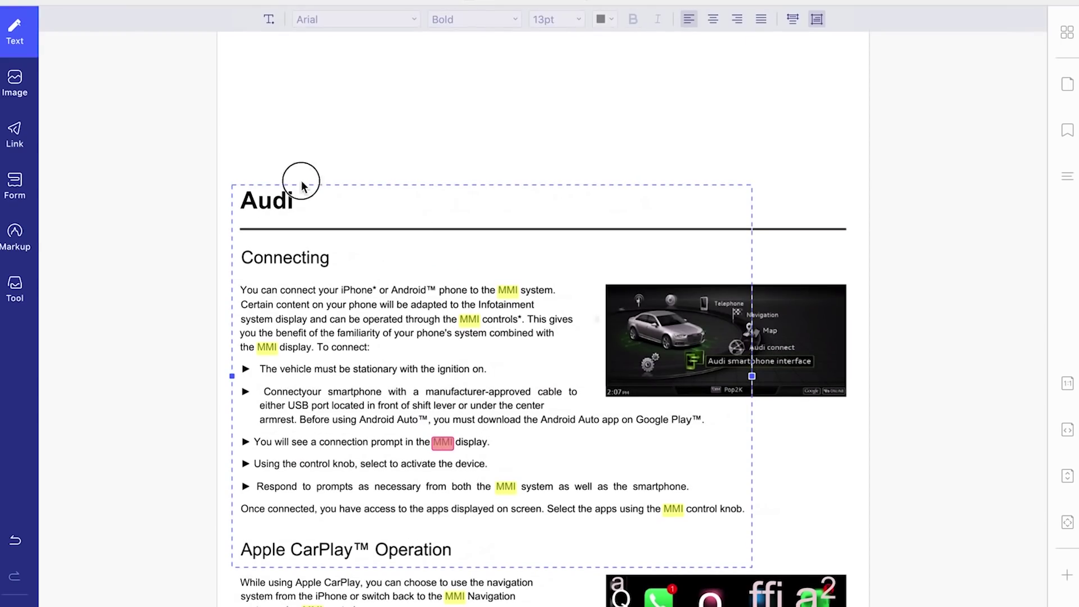
Shrink the car menu picture beside the Connecting text and scale down the page's large background image.
left_click(25, 105)
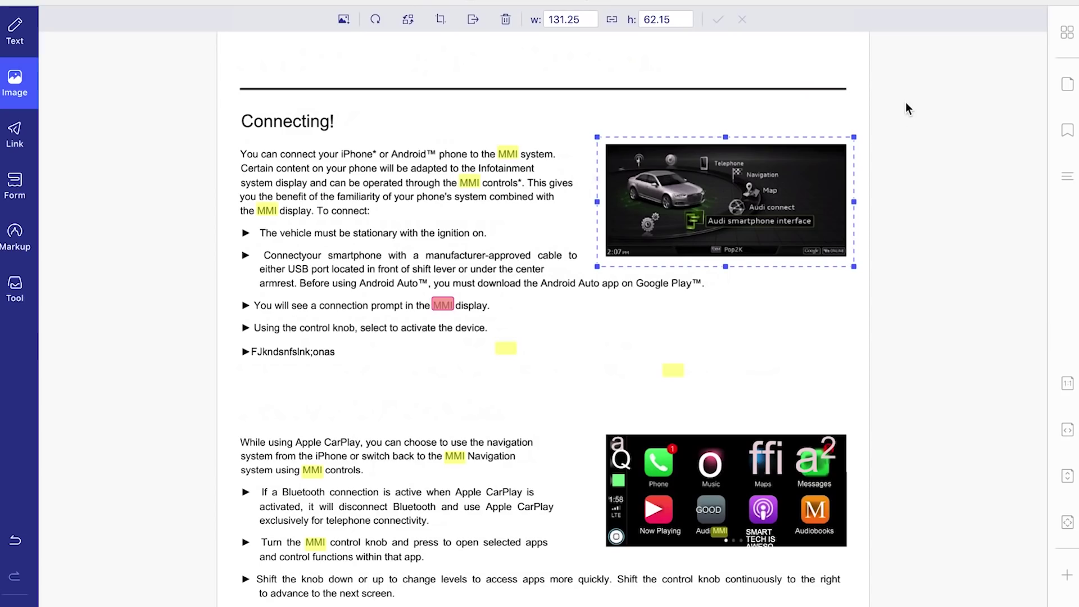
left_click_drag(851, 265, 754, 193)
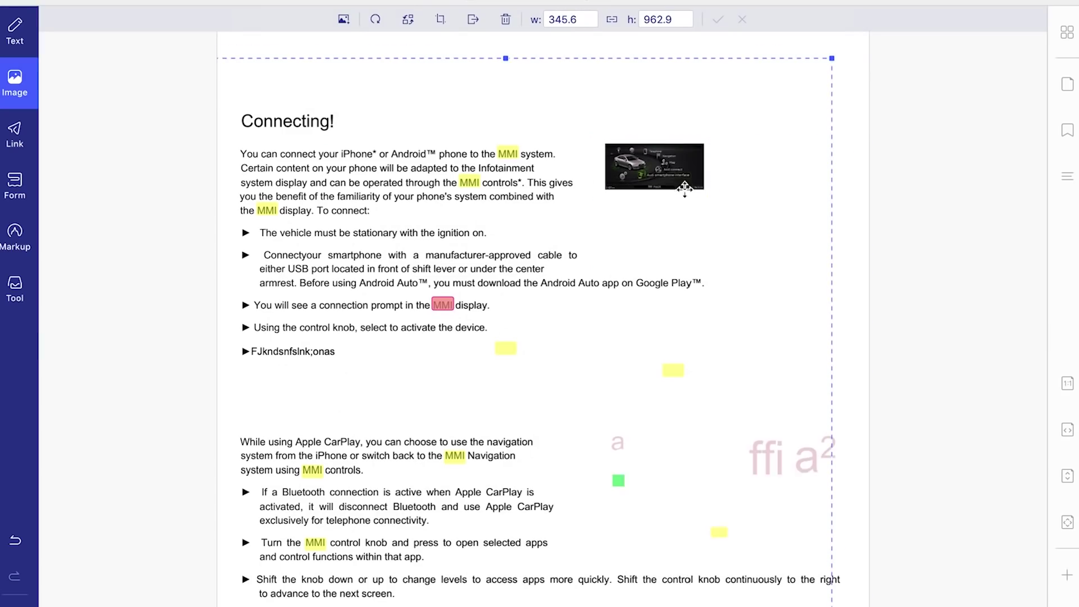
scroll(749, 178, "down", 8)
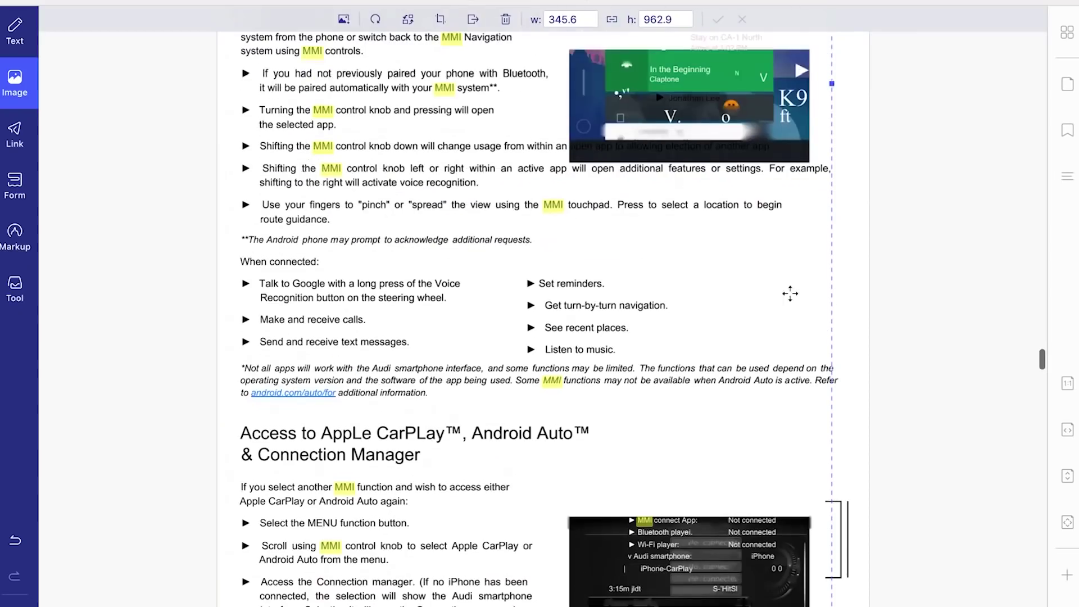
scroll(860, 513, "down", 11)
left_click_drag(832, 356, 644, 242)
Shrink the large background image on the second page to about 281 by 611.
scroll(842, 281, "up", 6)
left_click(841, 282)
scroll(841, 282, "up", 6)
scroll(841, 281, "up", 20)
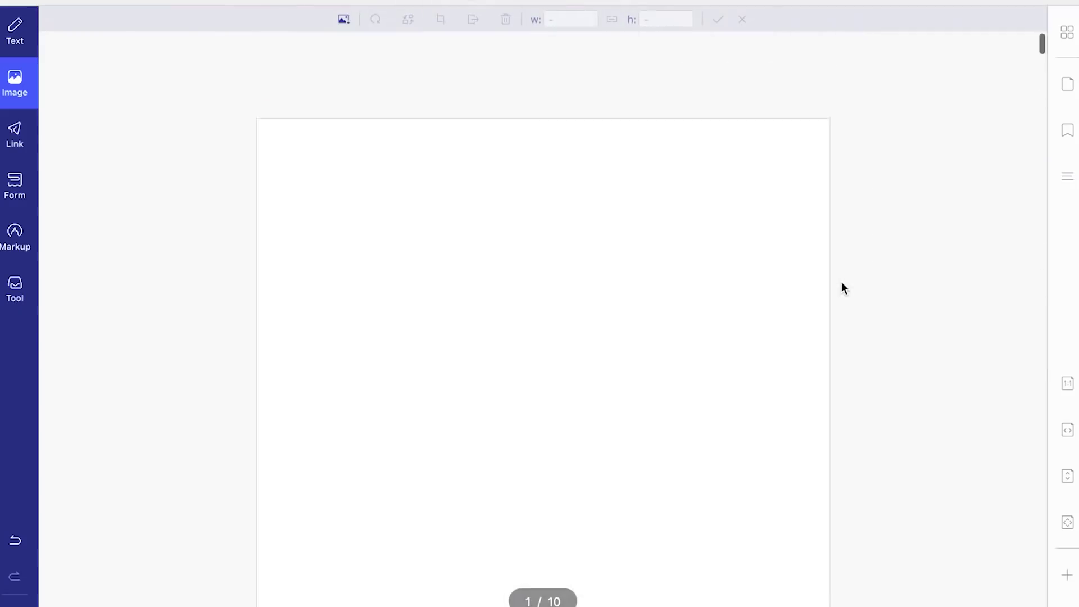
left_click(670, 317)
left_click(19, 84)
left_click(19, 88)
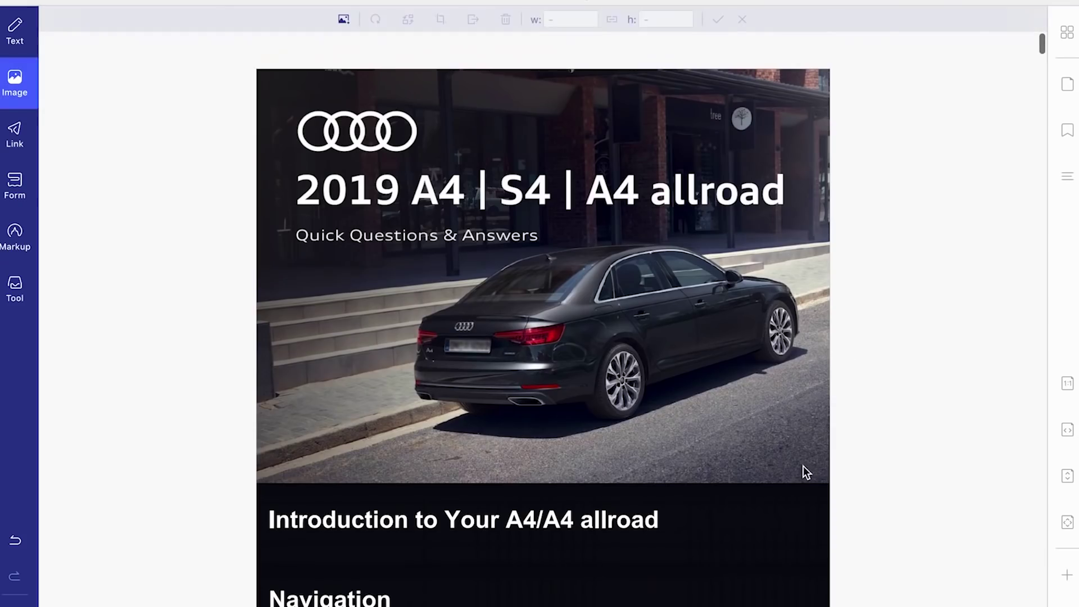
left_click_drag(543, 135, 551, 398)
scroll(551, 399, "down", 3)
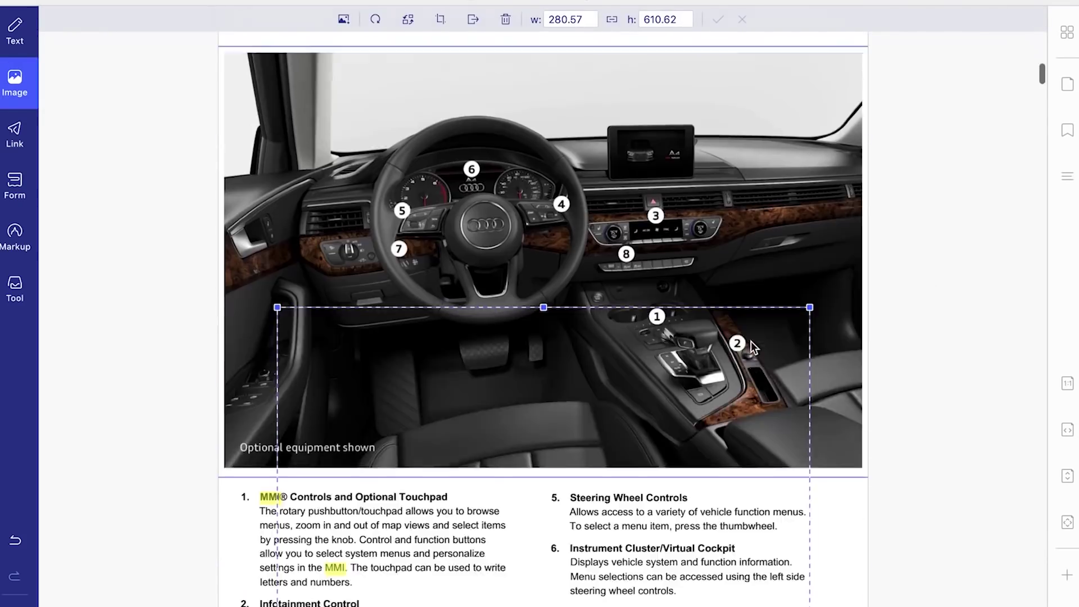
Shrink the dashboard photo on the second page to about 64 by 42 and move it towards the page's right side.
left_click(751, 342)
scroll(750, 342, "up", 3)
left_click_drag(544, 146, 550, 482)
scroll(801, 371, "down", 5)
left_click_drag(556, 263, 745, 148)
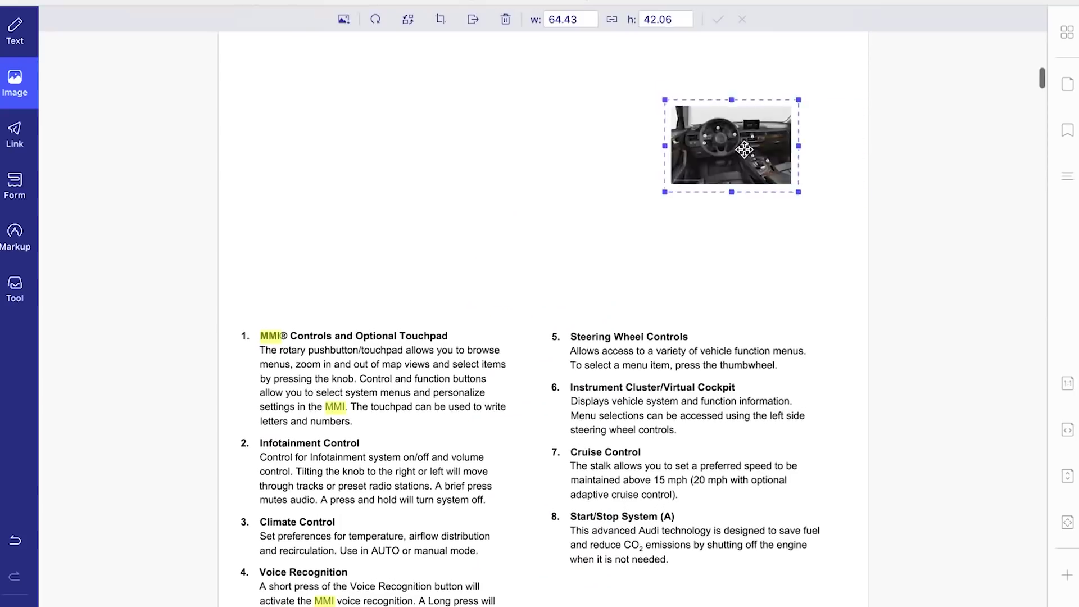
Move the dashboard photo to the upper-right corner of the second page and enlarge it from its lower-left corner.
scroll(745, 148, "up", 2)
left_click_drag(732, 261, 718, 92)
scroll(706, 180, "up", 6)
left_click(725, 188)
left_click_drag(719, 447, 694, 255)
scroll(693, 404, "up", 3)
scroll(693, 404, "down", 5)
left_click_drag(693, 144, 804, 214)
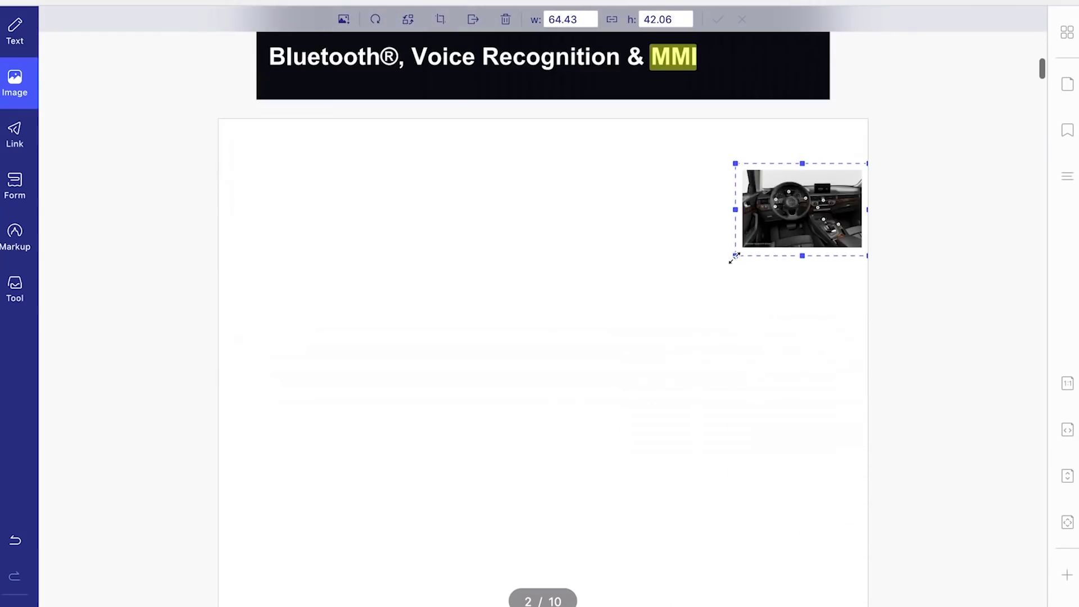
left_click_drag(736, 256, 433, 450)
Add radio buttons near the end of the Center Console page and two stacked ones on the blank page below.
left_click(17, 136)
scroll(158, 174, "down", 3)
scroll(323, 449, "down", 5)
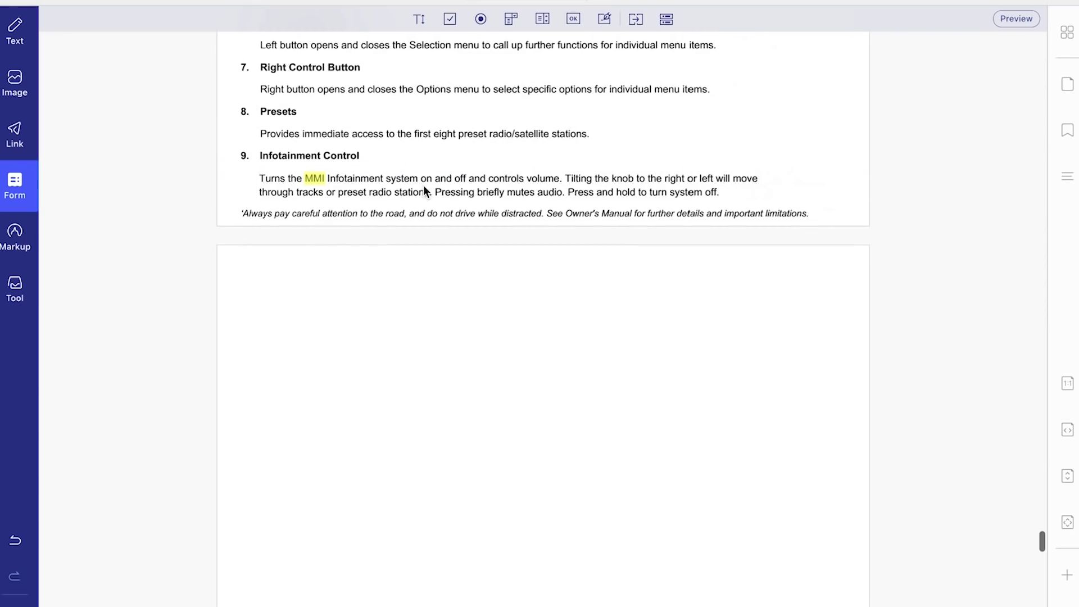
left_click(480, 19)
left_click(479, 115)
left_click(480, 19)
left_click(663, 146)
scroll(533, 160, "down", 3)
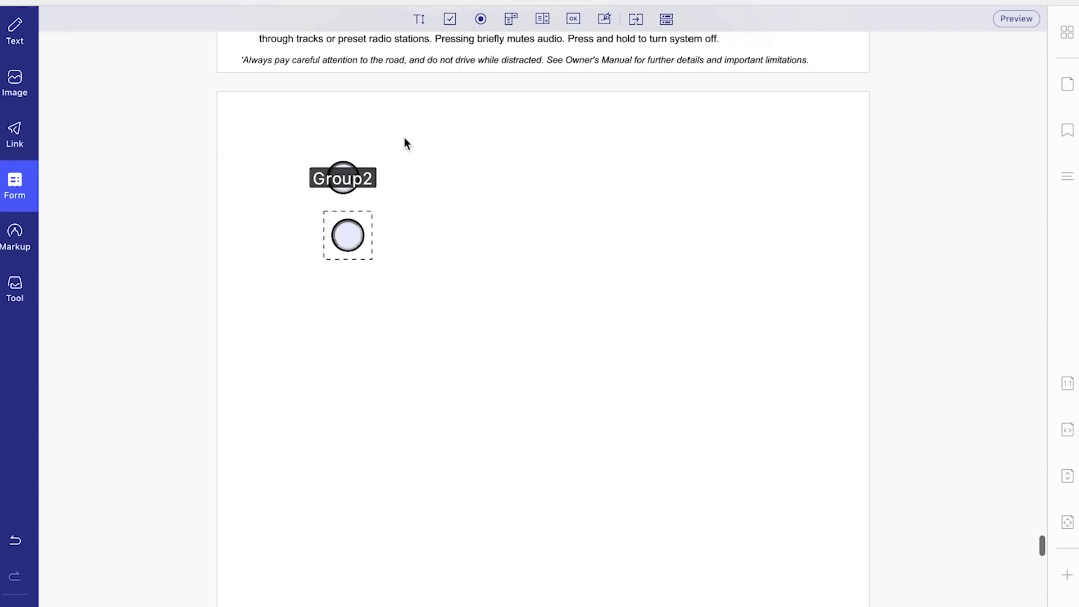
Add a push button near the top of the blank last page, shrink it to a small square and show the form options.
left_click(443, 24)
left_click(573, 19)
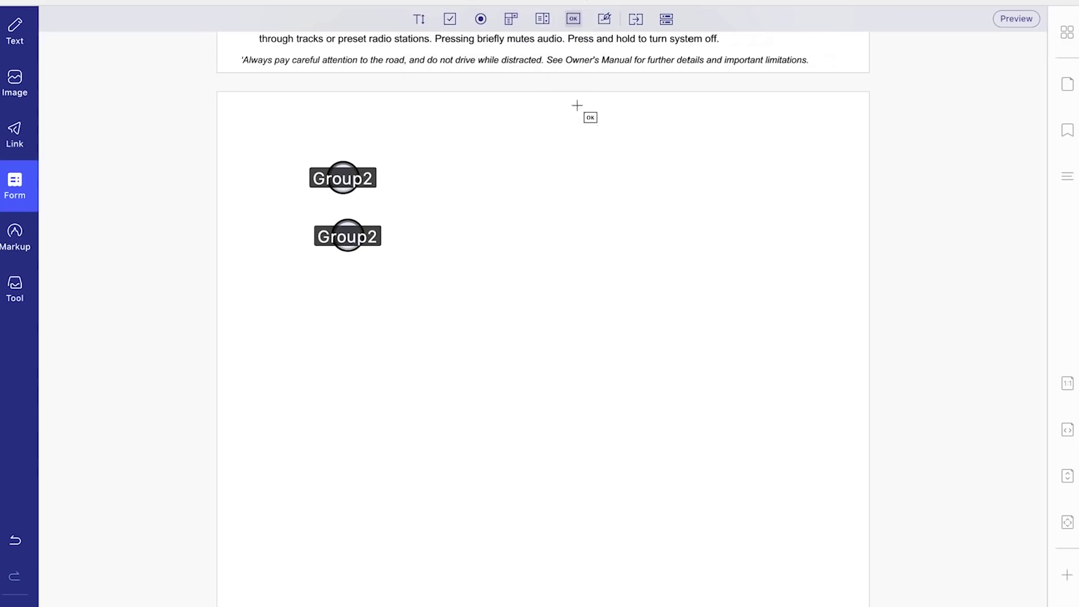
left_click(573, 103)
left_click_drag(775, 315, 660, 189)
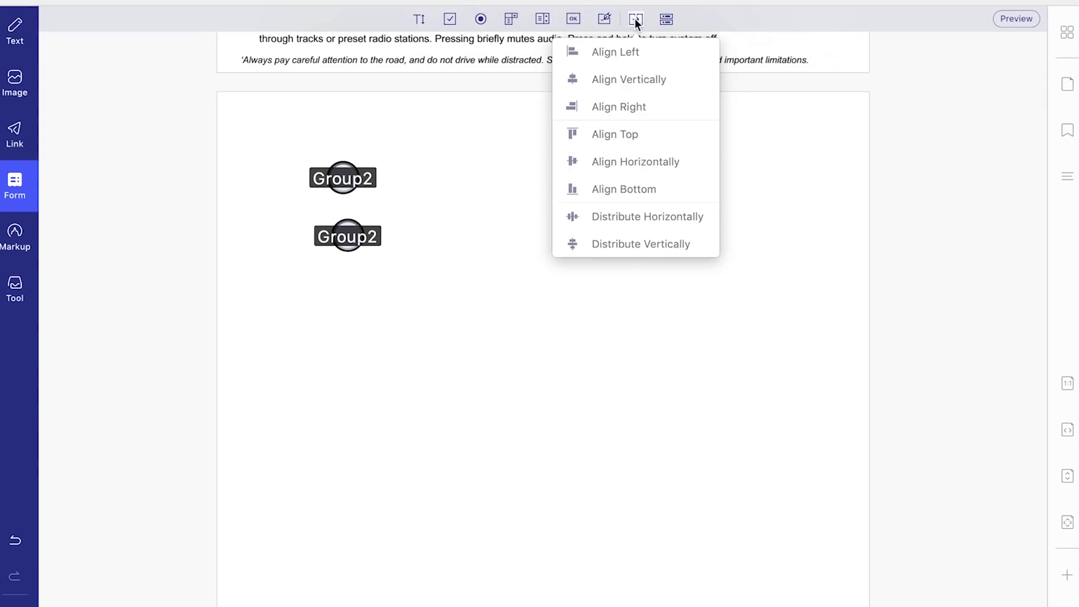
left_click(666, 20)
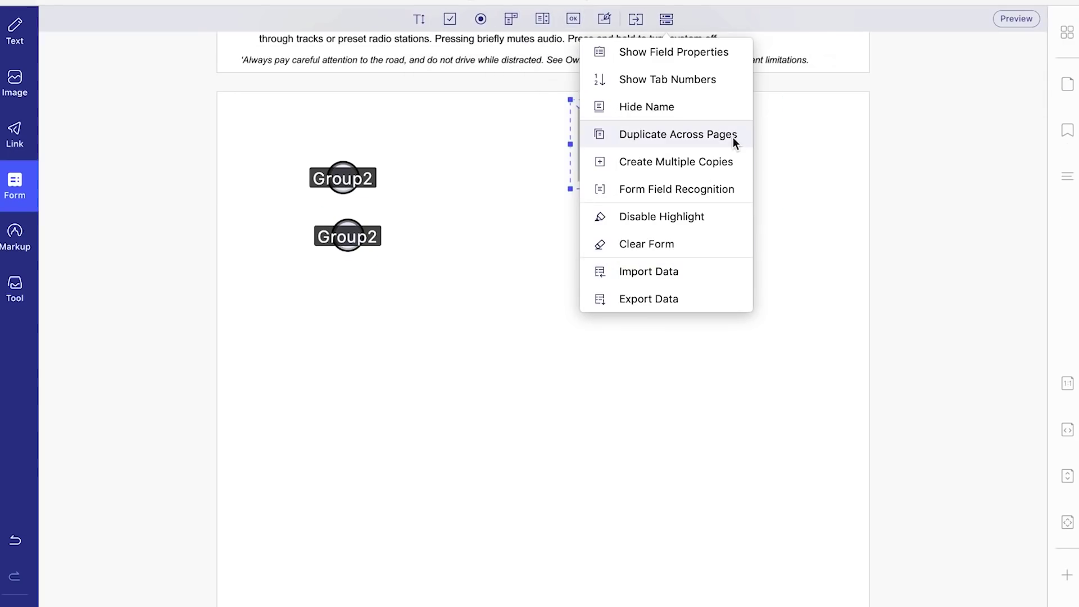
Highlight the "Up", "Down" and NAV/MAP/TEL Function Switch passages on the Center Console page in red (#FF726B).
left_click(19, 241)
left_click(80, 57)
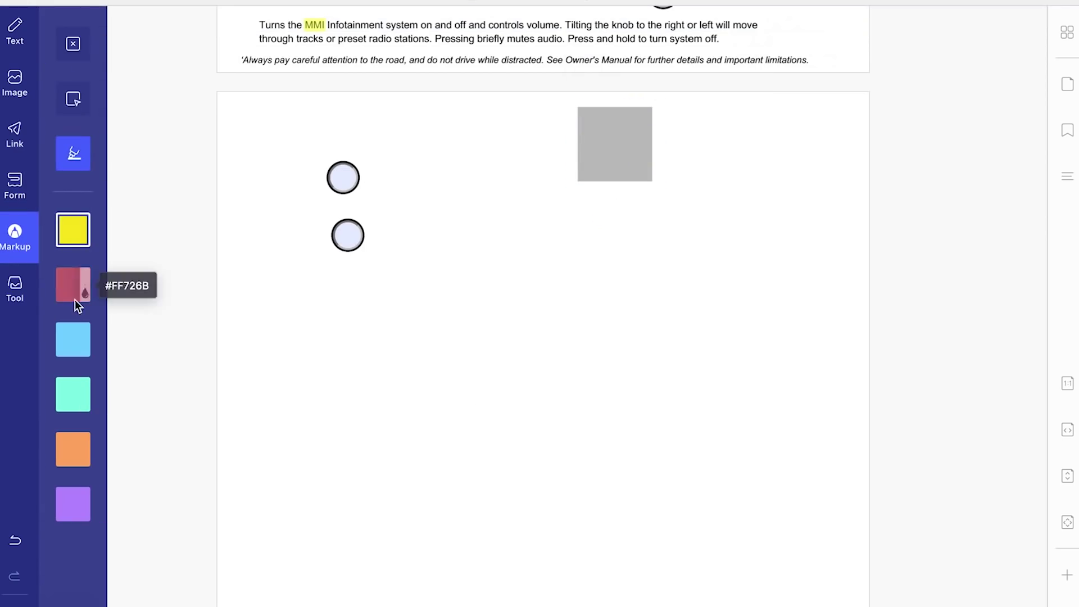
left_click(79, 286)
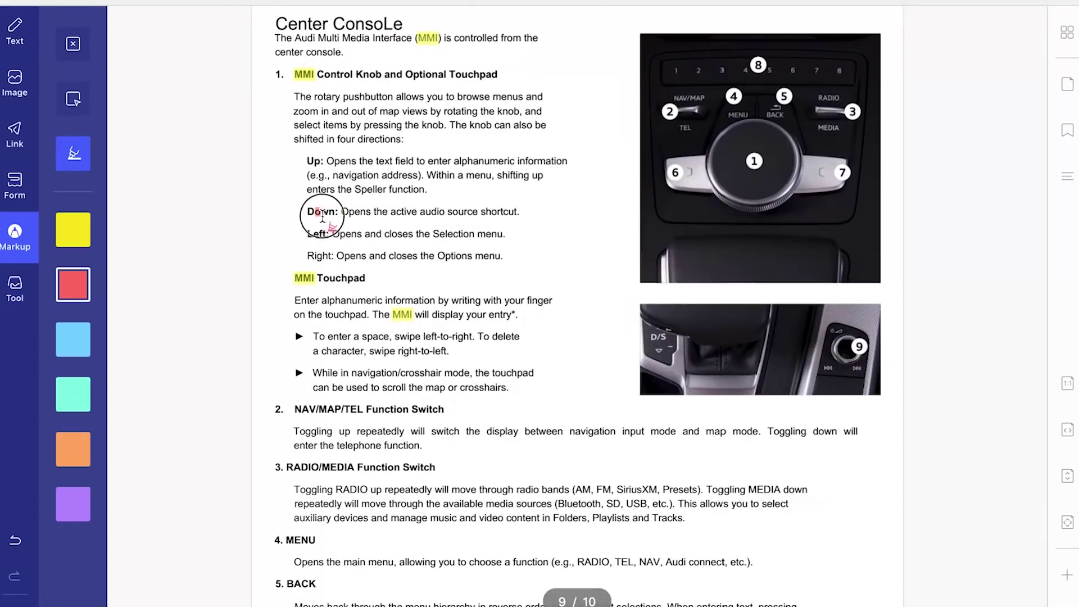
scroll(454, 361, "down", 1)
left_click_drag(359, 396, 580, 407)
Strike through parts of the "Left" line, the "Touchpad" heading and the "character, swipe right-to-left" line.
left_click(73, 45)
left_click(73, 100)
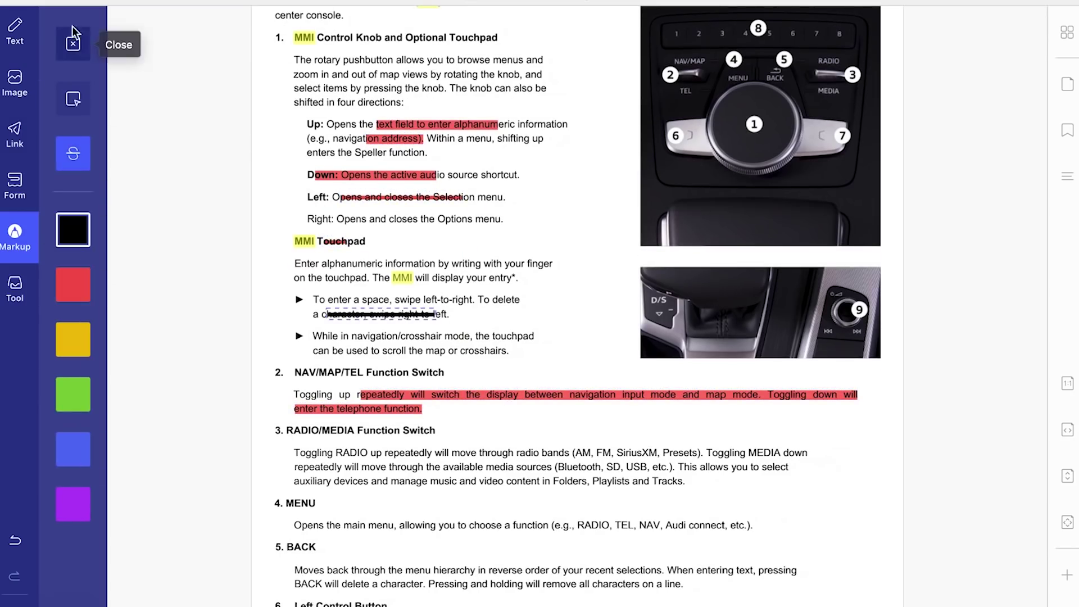
left_click(73, 43)
Draw large freehand red pencil loops over the Control Knob, Touchpad and function switch text.
left_click(74, 202)
left_click_drag(291, 150, 375, 273)
left_click_drag(523, 404, 530, 288)
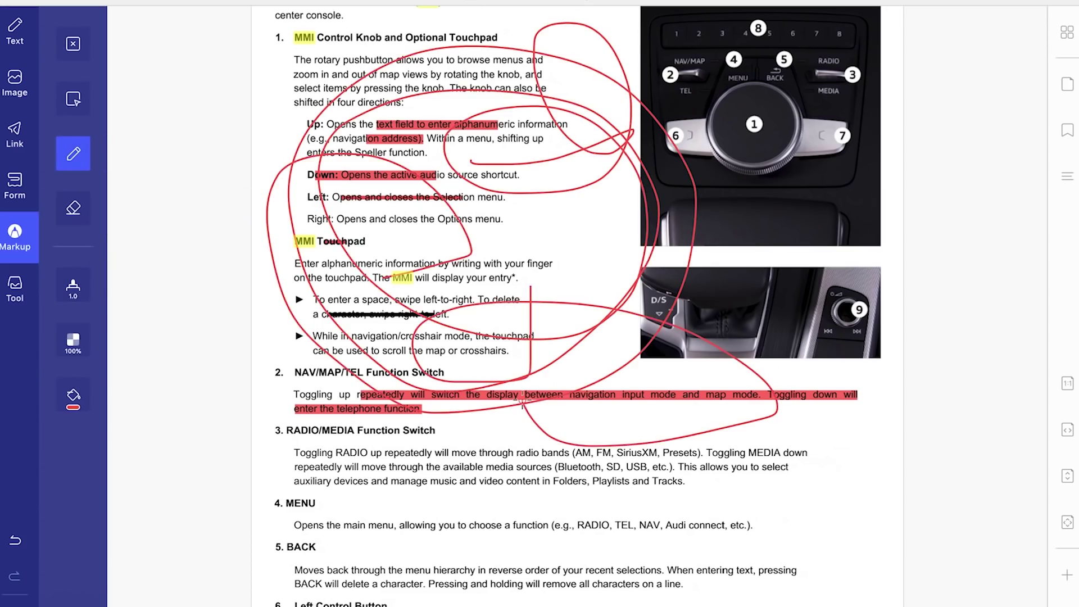
Erase several sections of the red pencil loops drawn over the Control Knob and Touchpad text.
left_click(73, 208)
mouse_move(412, 292)
left_mouse_down()
mouse_move(446, 241)
mouse_move(608, 120)
mouse_move(448, 110)
left_mouse_up()
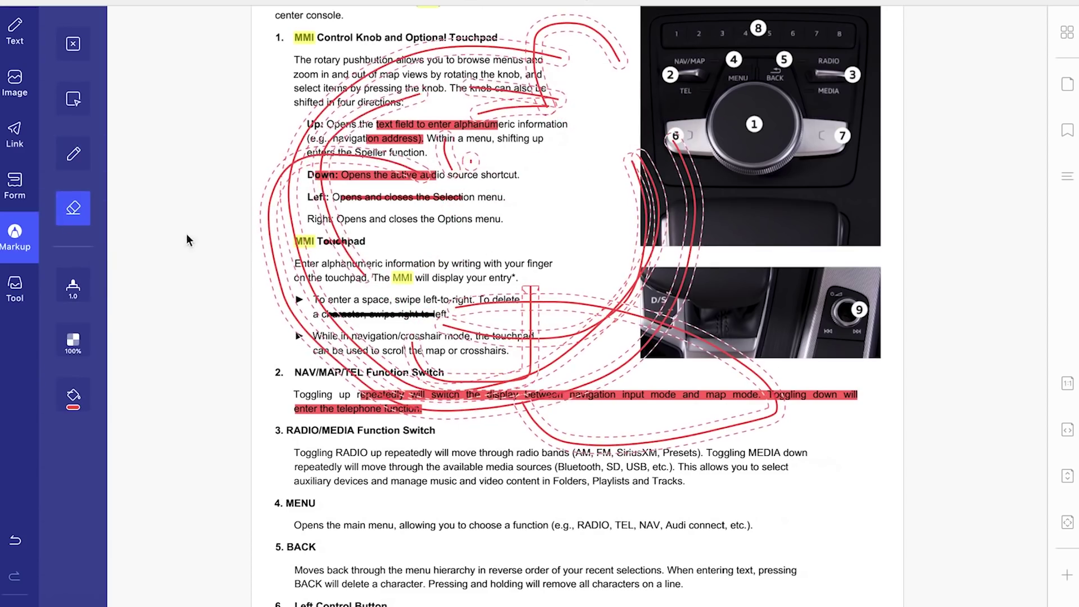
left_click(73, 44)
Place a yellow sticky note beside the RADIO/MEDIA Function Switch paragraph.
left_click(76, 483)
left_click(856, 456)
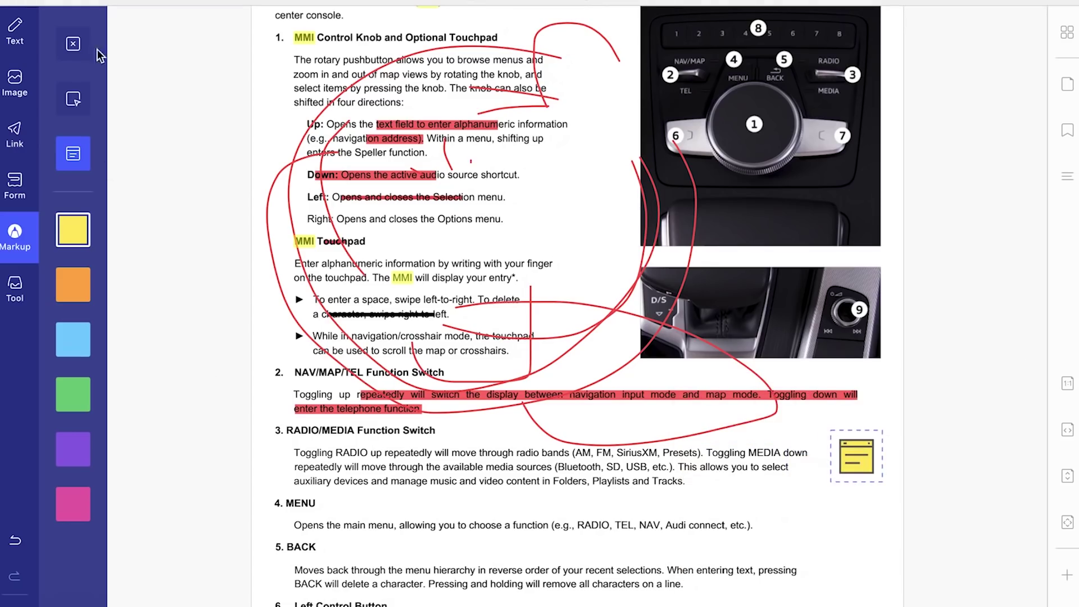
left_click(73, 44)
Place three RECEIVED date stamps on the blank last page.
scroll(556, 402, "down", 20)
left_click(75, 537)
scroll(600, 164, "up", 2)
left_click(600, 165)
left_click(611, 333)
left_click(366, 271)
Place two right-pointing WITNESS stamps side by side beneath the RECEIVED stamps, making the first one smaller.
left_click(79, 547)
left_click(156, 328)
left_click(298, 402)
left_click_drag(262, 426, 354, 469)
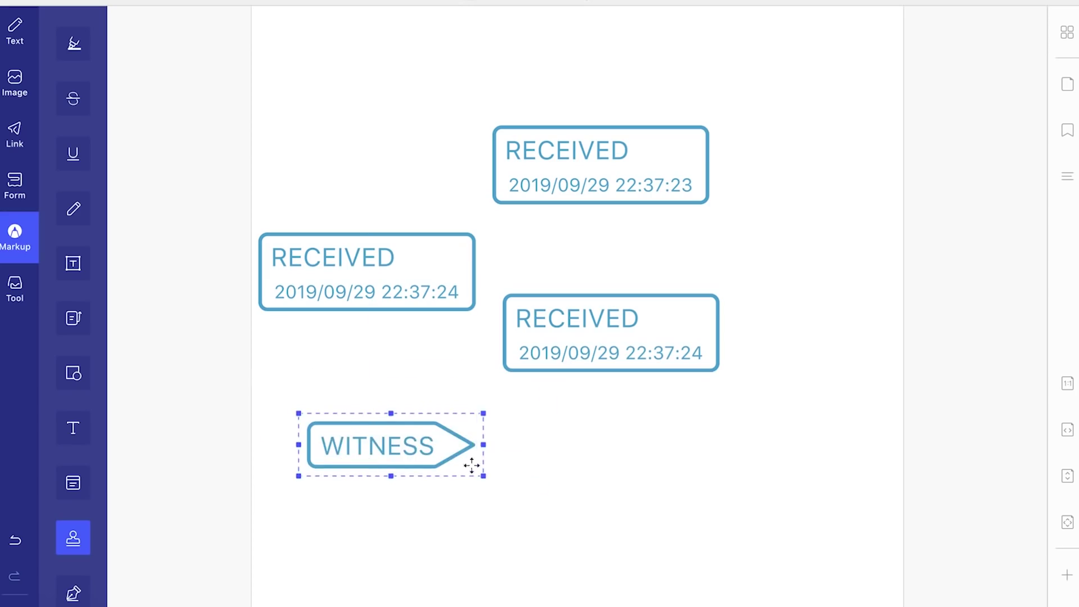
left_click_drag(483, 476, 433, 410)
left_click(440, 483)
left_click_drag(473, 496, 626, 450)
Place green check mark stamps on the last page below the WITNESS stamps.
left_click(88, 533)
left_click(89, 534)
scroll(193, 501, "down", 3)
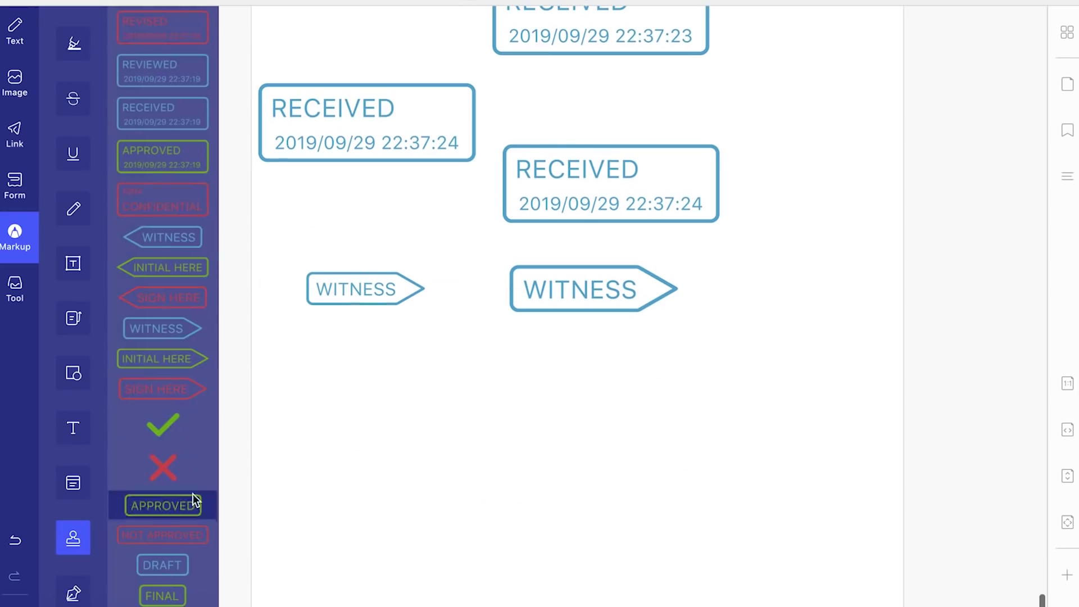
scroll(194, 500, "down", 4)
left_click(162, 243)
left_click(405, 391)
left_click(552, 376)
left_click(753, 331)
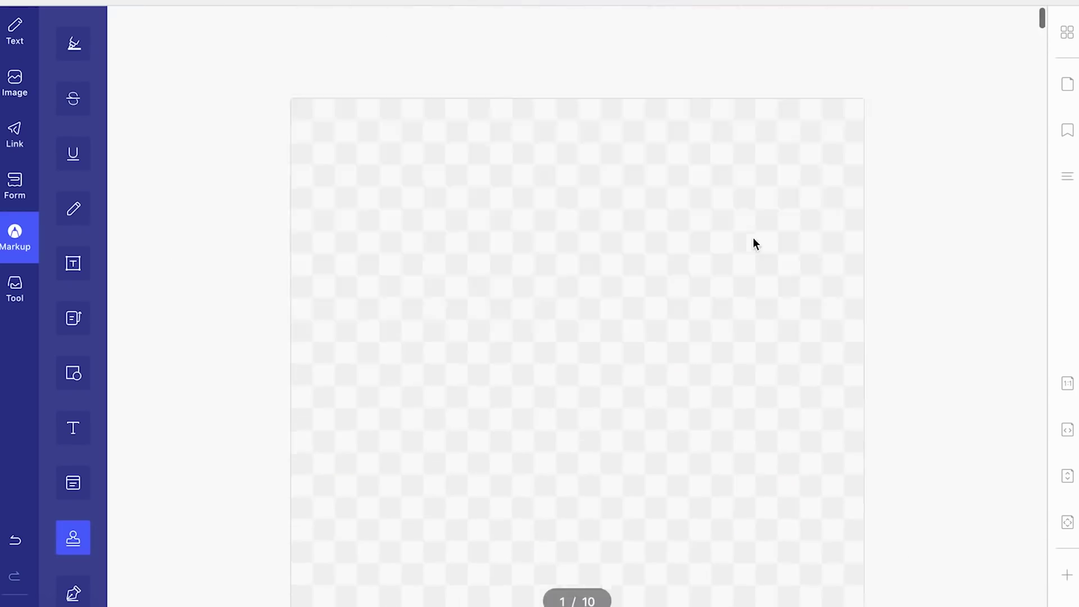
Place three green check mark stamps on the cover page: over the title's end, on the steps and on the road.
left_click(806, 163)
left_click(358, 291)
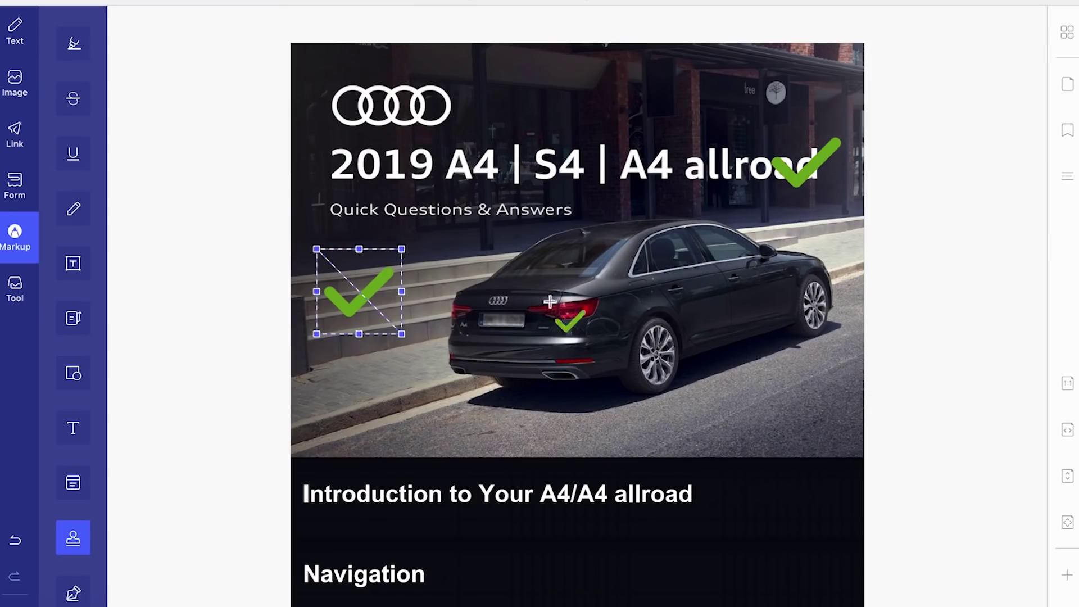
left_click(804, 398)
Show the watermark tools for the cover page and return to the document.
left_click(15, 289)
left_click(74, 54)
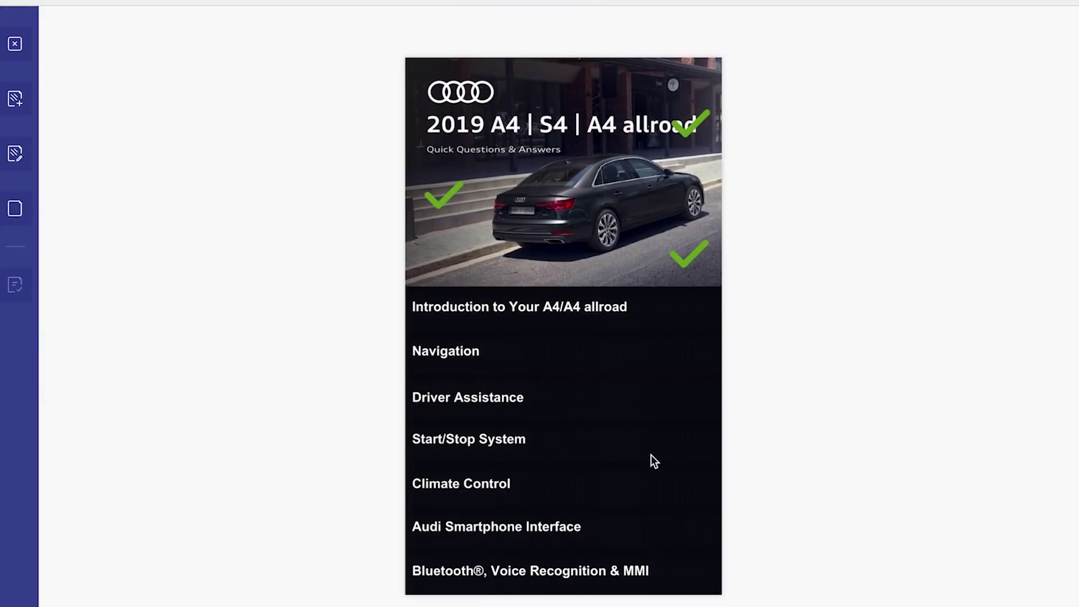
left_click(15, 44)
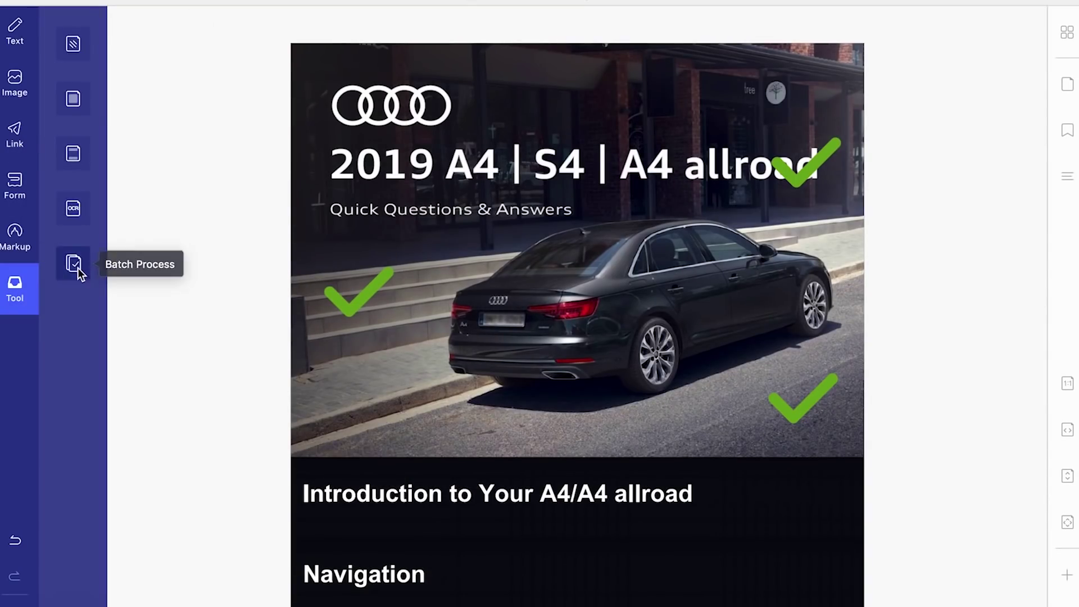
Create a freehand signature with the thinnest pen in grey.
left_click(15, 233)
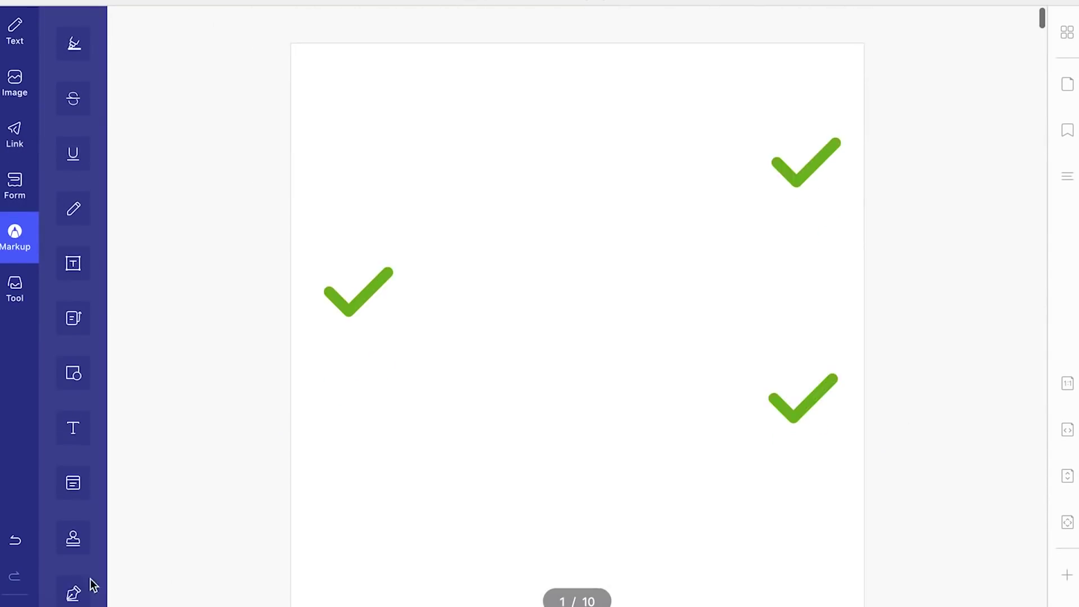
left_click(73, 593)
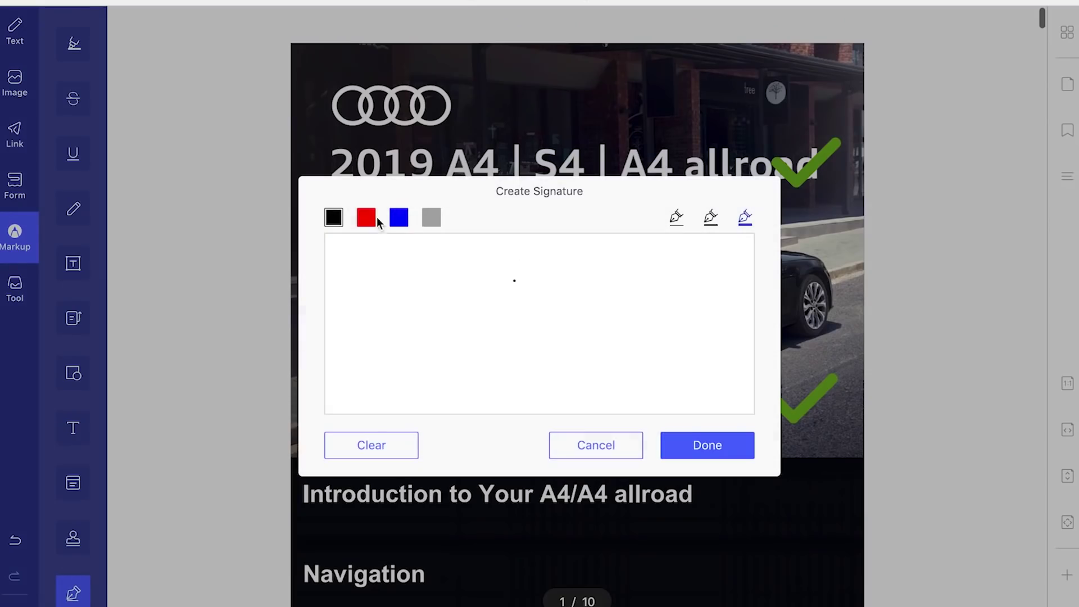
mouse_move(392, 396)
left_mouse_down()
mouse_move(758, 37)
mouse_move(803, 53)
left_mouse_up()
left_click(673, 218)
left_click_drag(559, 310, 602, 338)
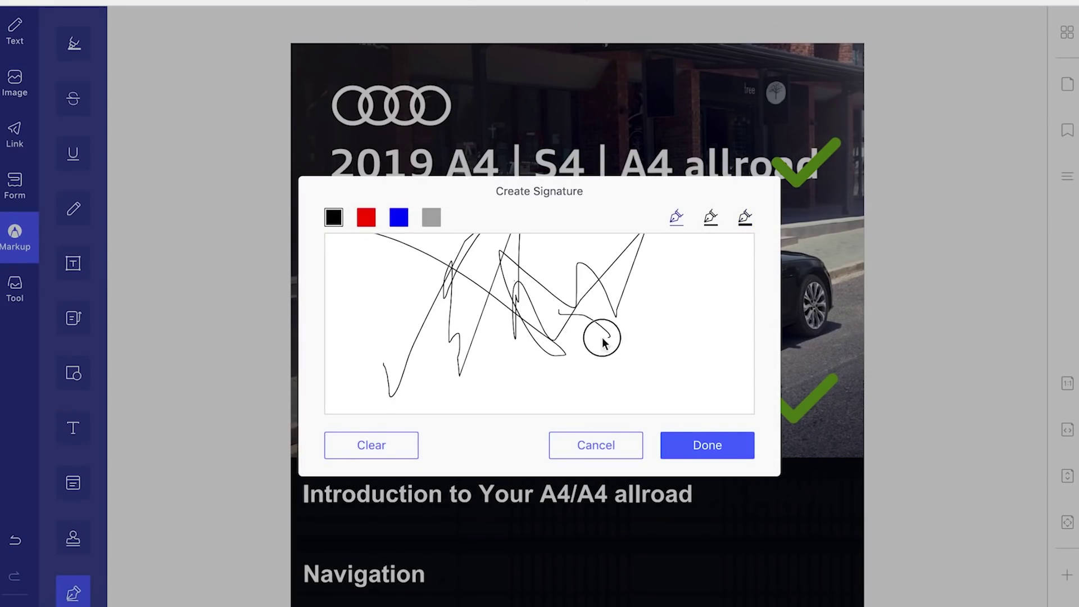
left_click(433, 222)
left_click(699, 448)
Place several copies of the grey signature around the Introduction and Navigation headings on the cover page.
left_click(655, 546)
mouse_move(731, 505)
left_mouse_down()
mouse_move(787, 511)
mouse_move(681, 577)
mouse_move(703, 402)
mouse_move(757, 477)
left_mouse_up()
left_click(839, 538)
left_click(589, 546)
left_click(416, 544)
left_click(380, 478)
left_click(693, 497)
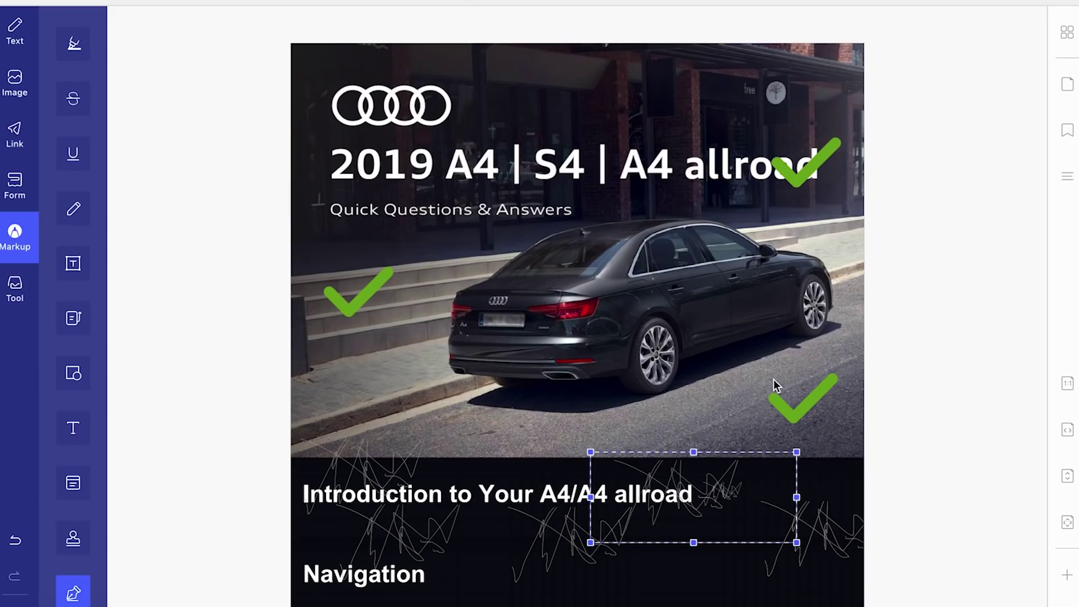
Show the thumbnail overview of all brochure pages and return to the document.
left_click(1067, 33)
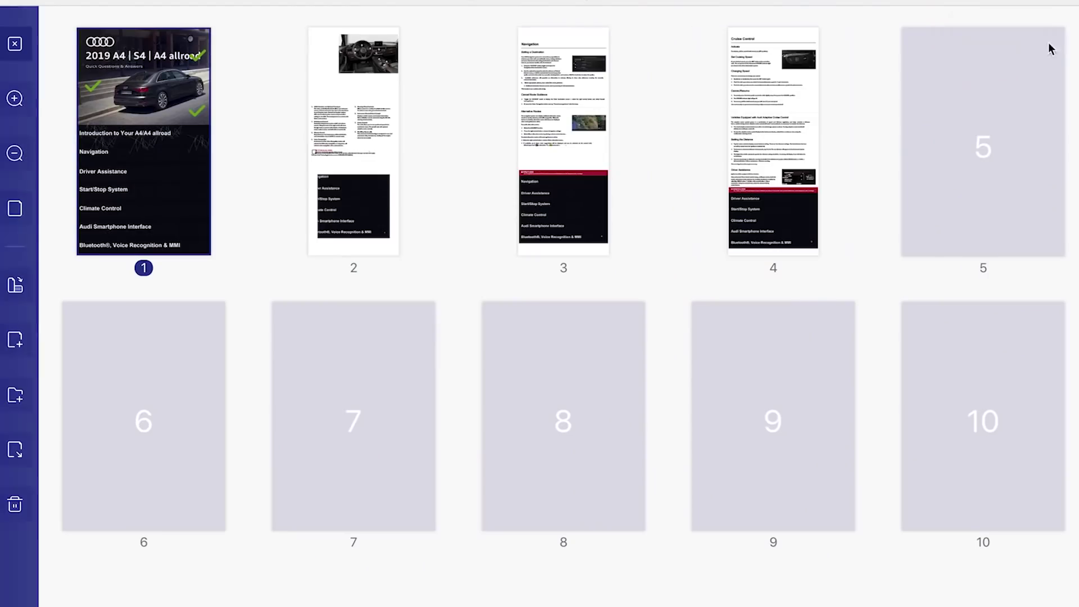
left_click(14, 43)
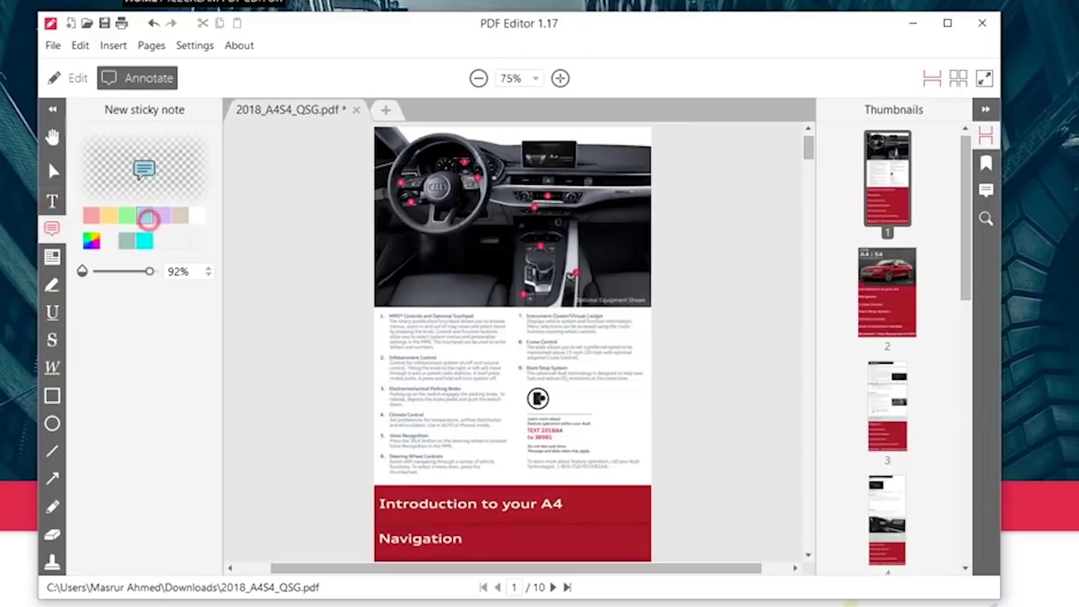
In Icecream PDF Editor, scatter white sticky notes over the dashboard photo on page 1 of 2018_A4S4_QSG.pdf.
left_click(198, 215)
left_click(575, 190)
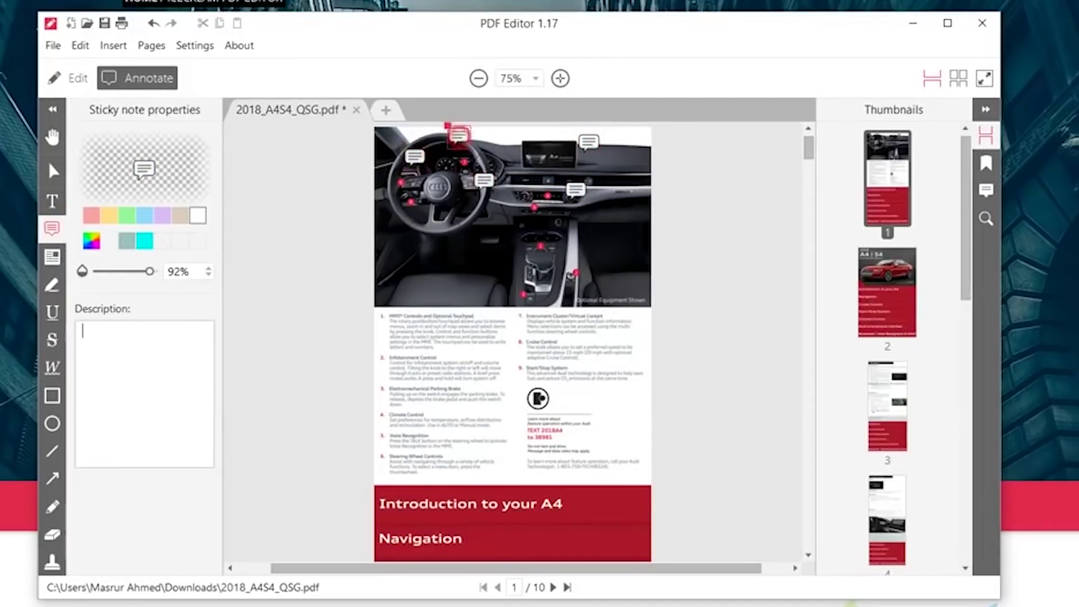
left_click(409, 217)
left_click(523, 204)
left_click(467, 244)
left_click(544, 231)
left_click(616, 144)
left_click(587, 228)
left_click(528, 263)
left_click(479, 202)
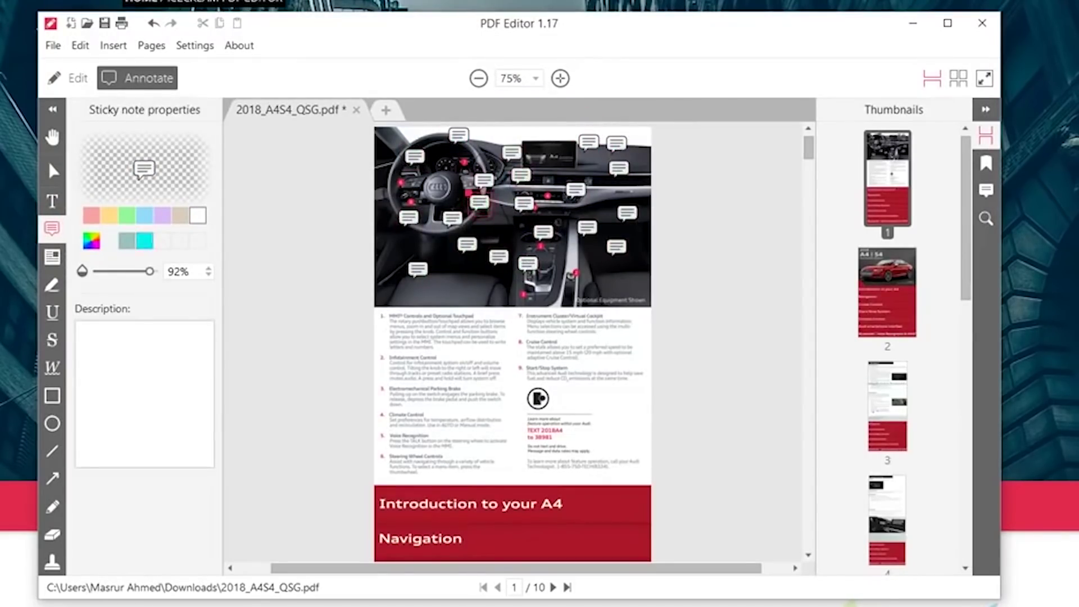
Add cyan sticky notes on the passenger side of the dashboard photo.
left_click(144, 241)
left_click(636, 244)
left_click(607, 278)
left_click(603, 194)
Add purple sticky notes around the steering wheel and console, plus two cyan notes over the driver's seat area.
left_click(162, 215)
left_click(458, 177)
left_click(480, 152)
left_click(539, 246)
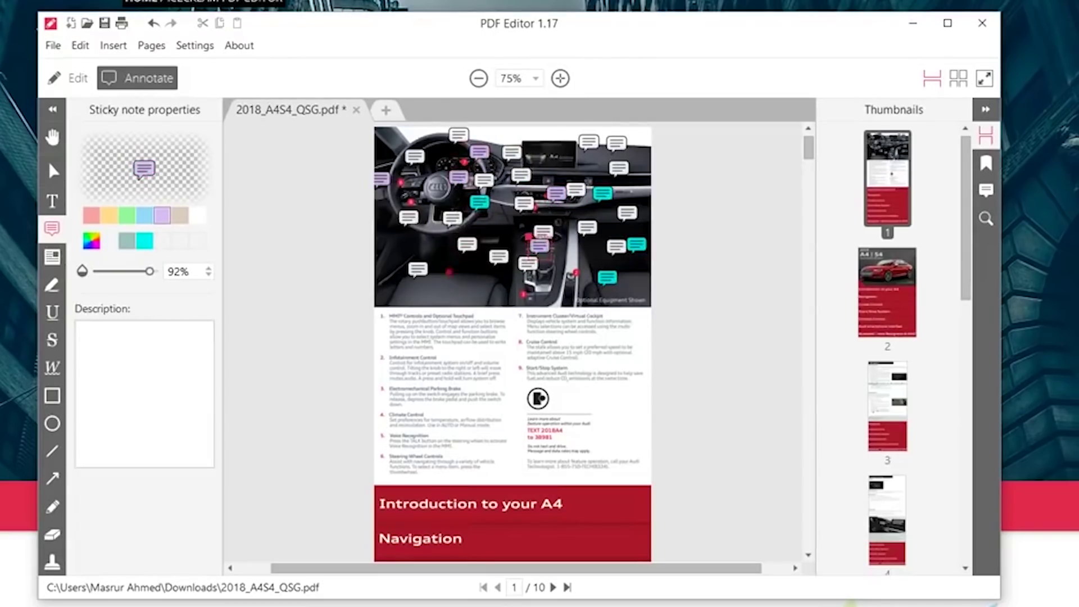
left_click(448, 269)
left_click(145, 240)
left_click(494, 280)
Go through the settings of the text highlight, underline, strikethrough and wavy underline tools.
left_click(52, 257)
left_click(52, 285)
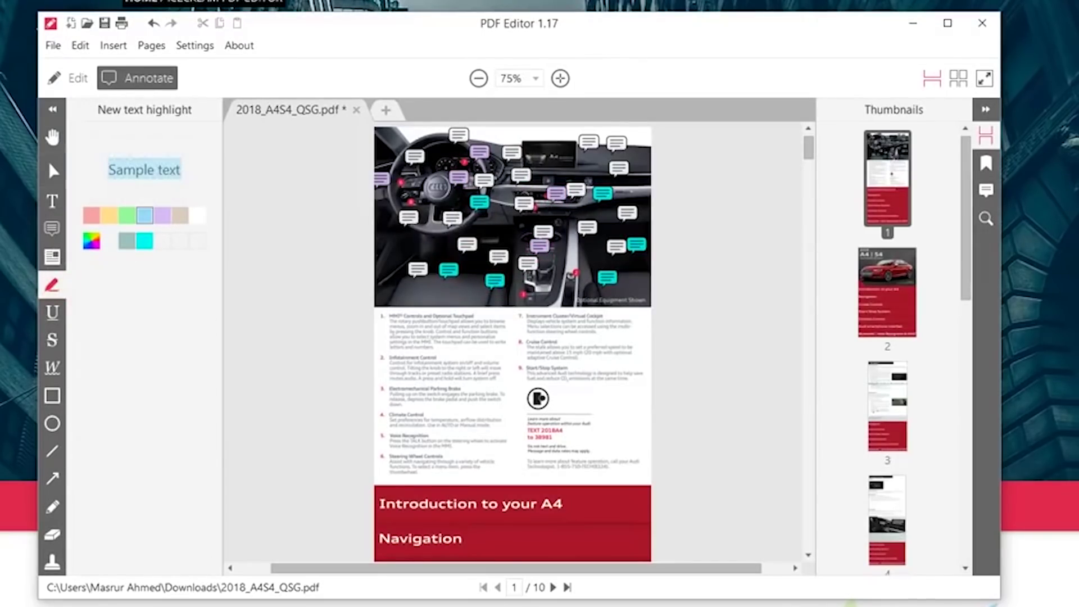
left_click(53, 313)
left_click(53, 340)
left_click(53, 368)
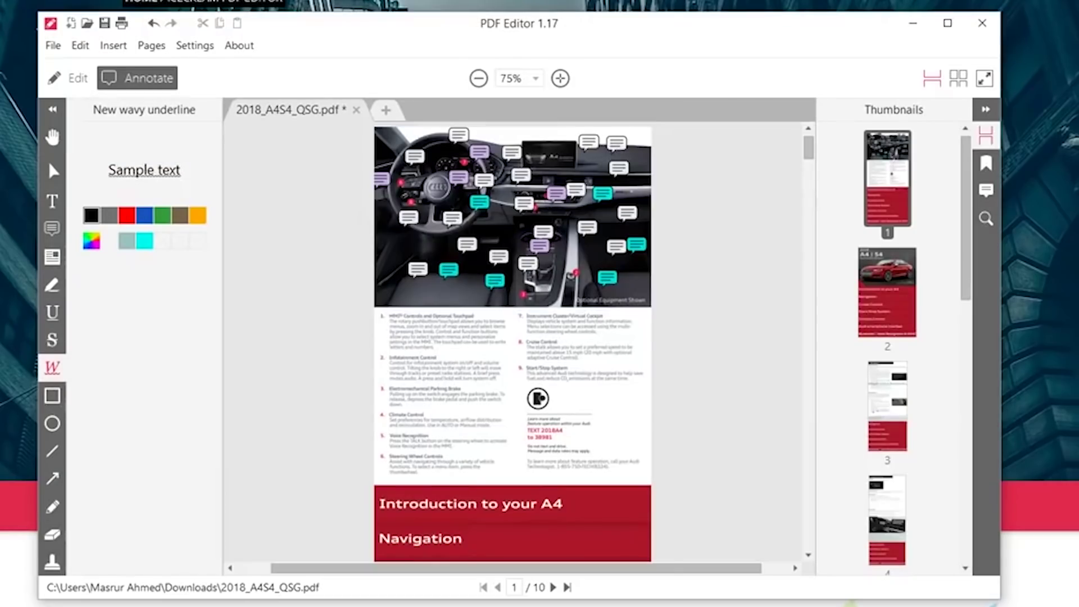
Draw a large purple-filled rectangle over the car photo on page 2.
left_click(887, 293)
left_click(53, 395)
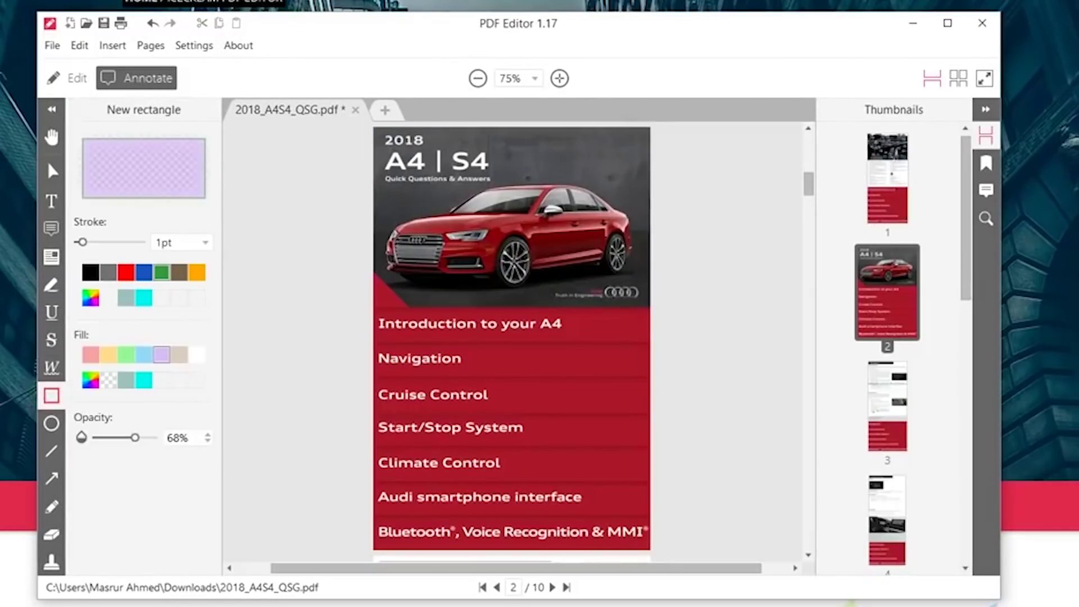
left_click_drag(383, 155, 648, 296)
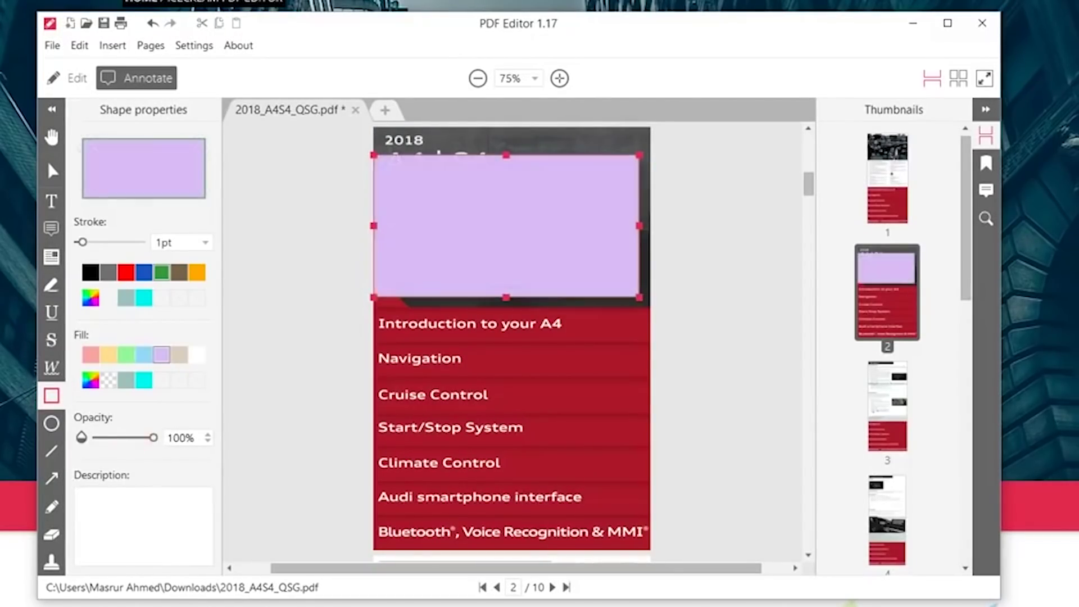
Fit the purple rectangle between the page 2 subtitle and the Audi logo and lower its opacity.
left_click_drag(507, 225, 515, 218)
left_click_drag(515, 147, 515, 190)
mouse_move(514, 239)
left_mouse_down()
mouse_move(506, 226)
mouse_move(511, 235)
left_mouse_up()
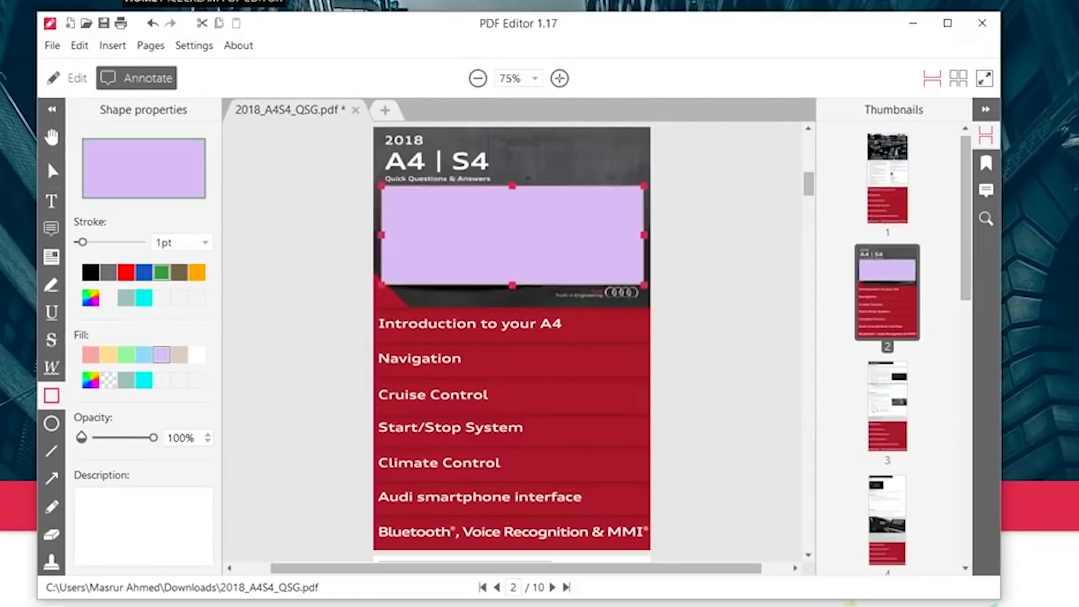
left_click_drag(153, 437, 106, 437)
Choose the Circle annotation tool and go past page 8 to page 10 of the brochure.
left_click(51, 423)
scroll(888, 337, "down", 10)
left_click(887, 284)
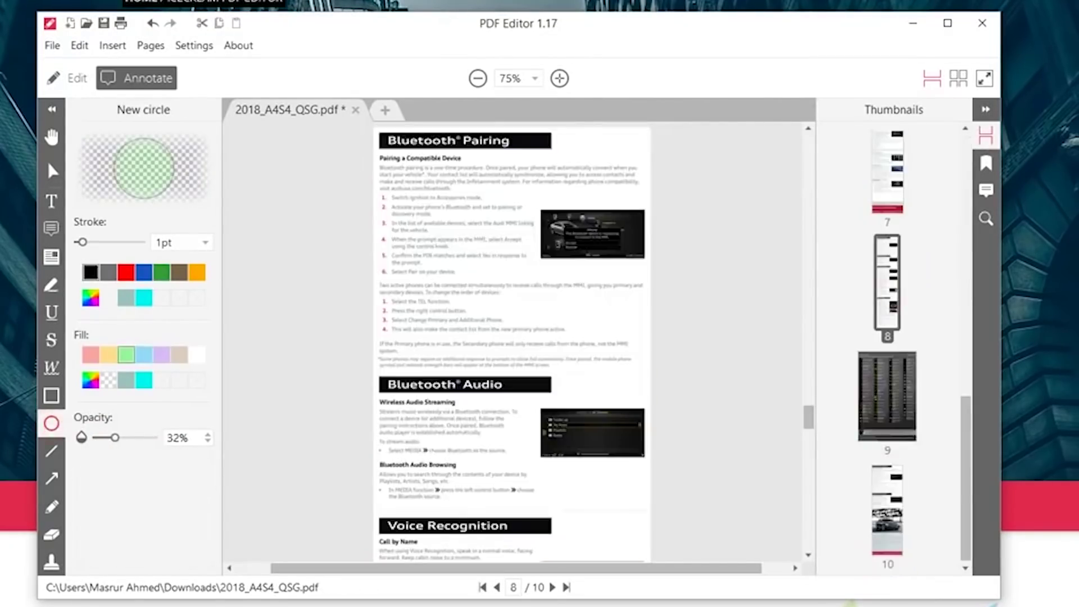
left_click(887, 509)
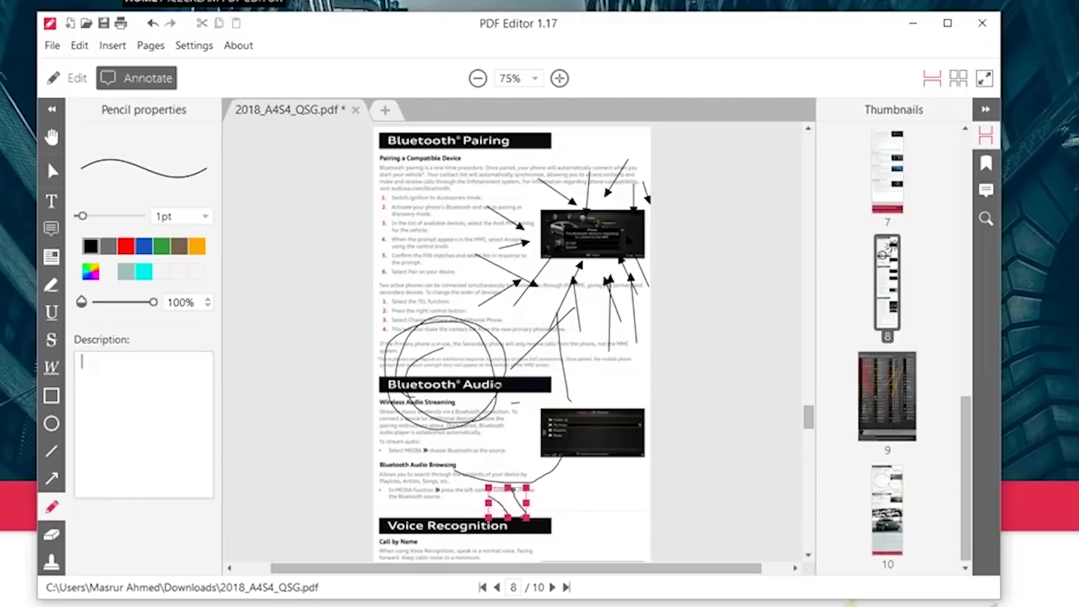
Draw more freehand black pencil strokes across the Bluetooth sections on page 8.
left_click_drag(526, 503, 560, 503)
mouse_move(635, 489)
left_mouse_down()
mouse_move(472, 157)
mouse_move(505, 160)
mouse_move(459, 220)
left_mouse_up()
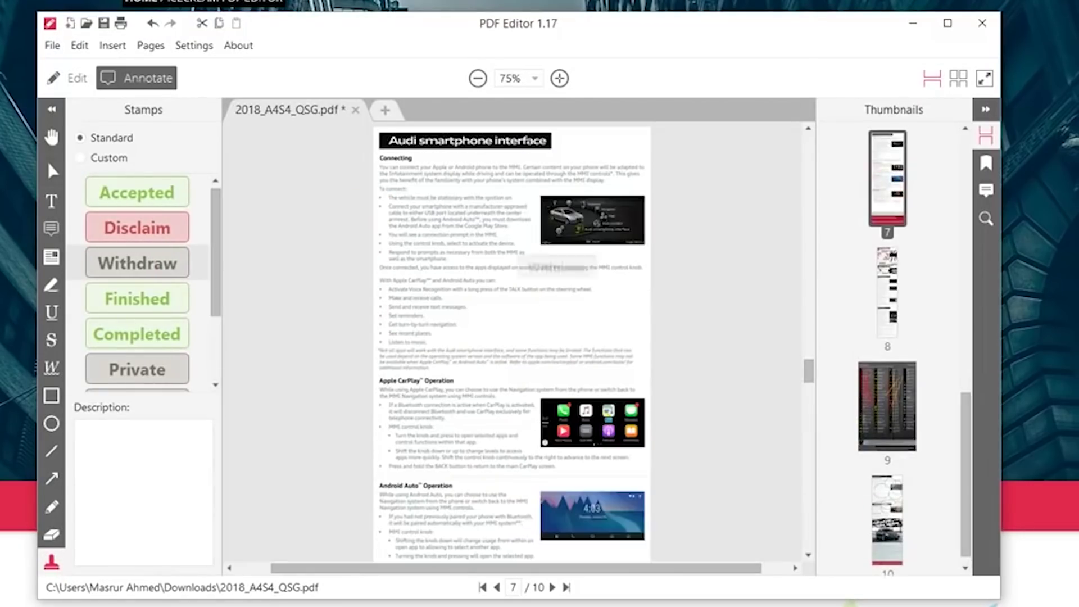
Place a Completed stamp beside the Apple CarPlay and Android Auto bullet list on page 7.
left_click(137, 335)
left_click(554, 312)
left_click(137, 449)
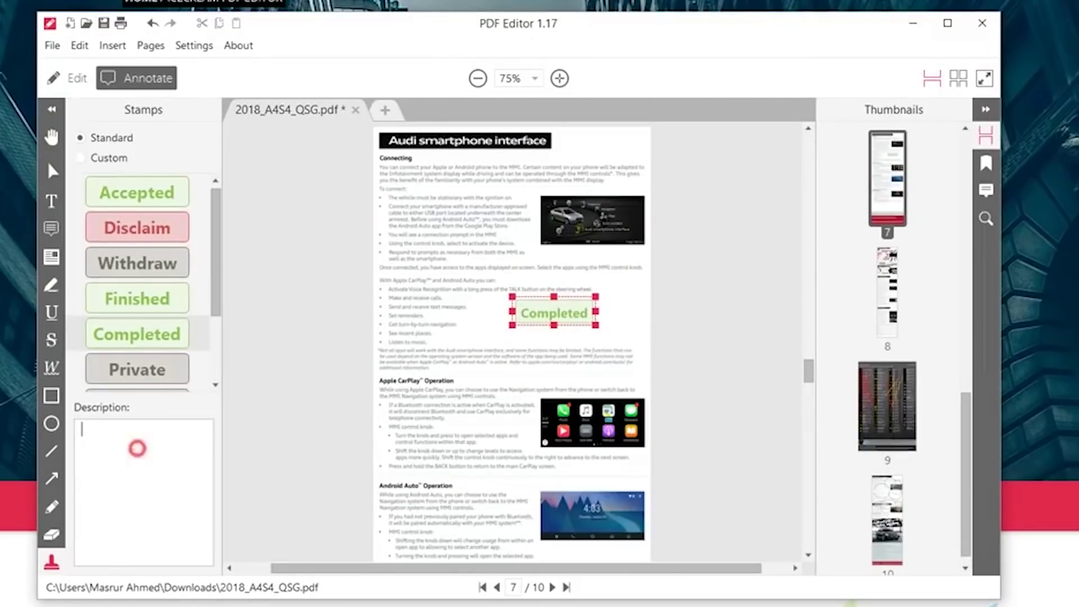
scroll(137, 360, "down", 3)
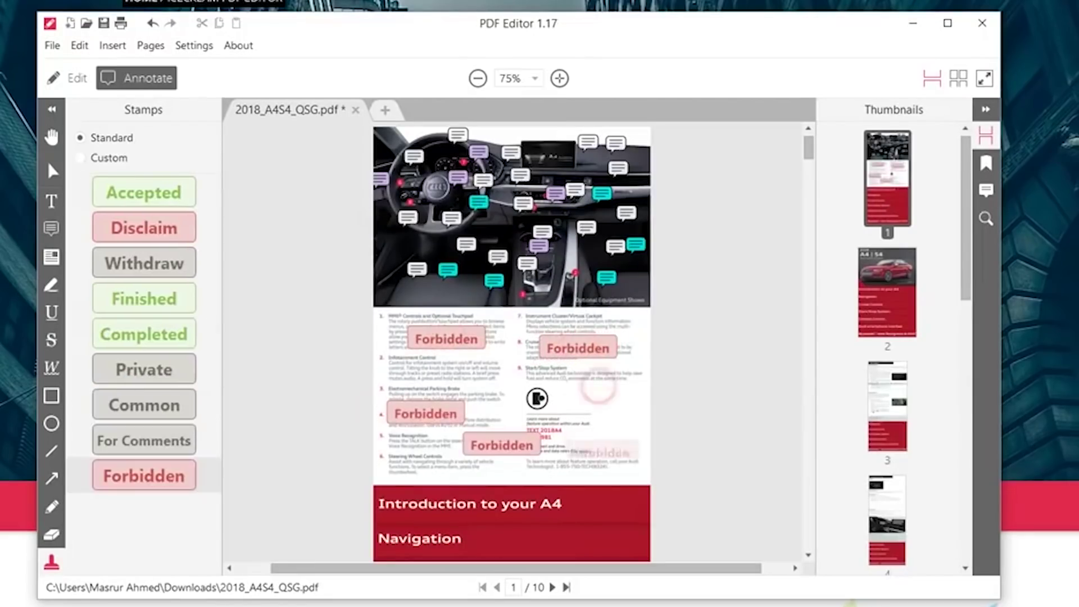
Open a row of blank new tabs beside the brochure document.
right_click(879, 192)
left_click(388, 107)
left_click(472, 110)
left_click(560, 110)
left_click(640, 109)
left_click(730, 109)
left_click(770, 109)
left_click(770, 109)
View the program's About information and dismiss it.
left_click(238, 45)
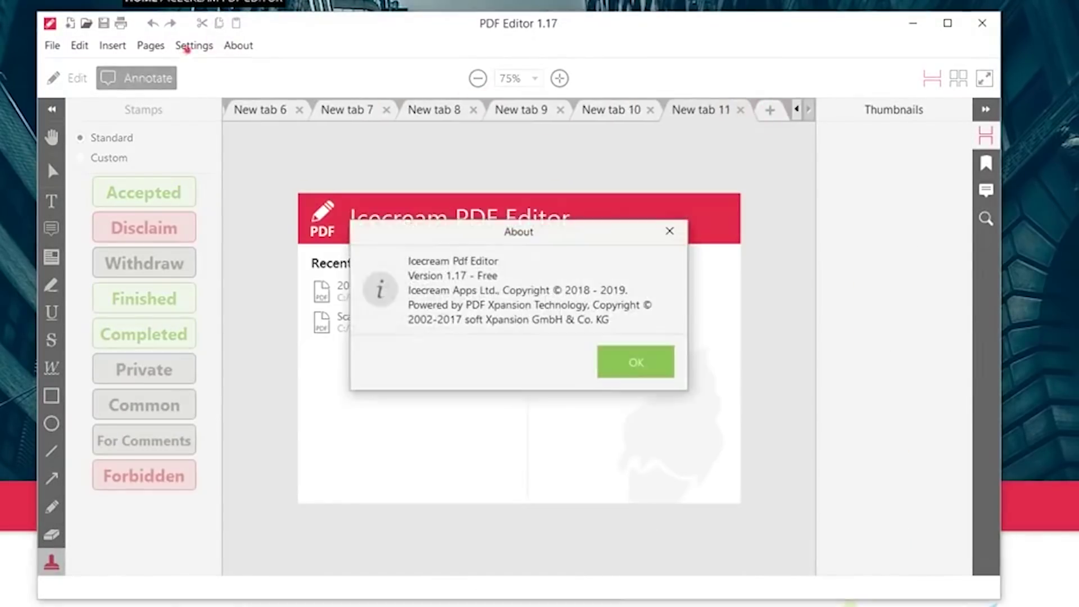
left_click(84, 46)
left_click(271, 176)
Return from the blank tabs to 2018_A4S4_QSG.pdf and look over the file commands.
left_click(281, 112)
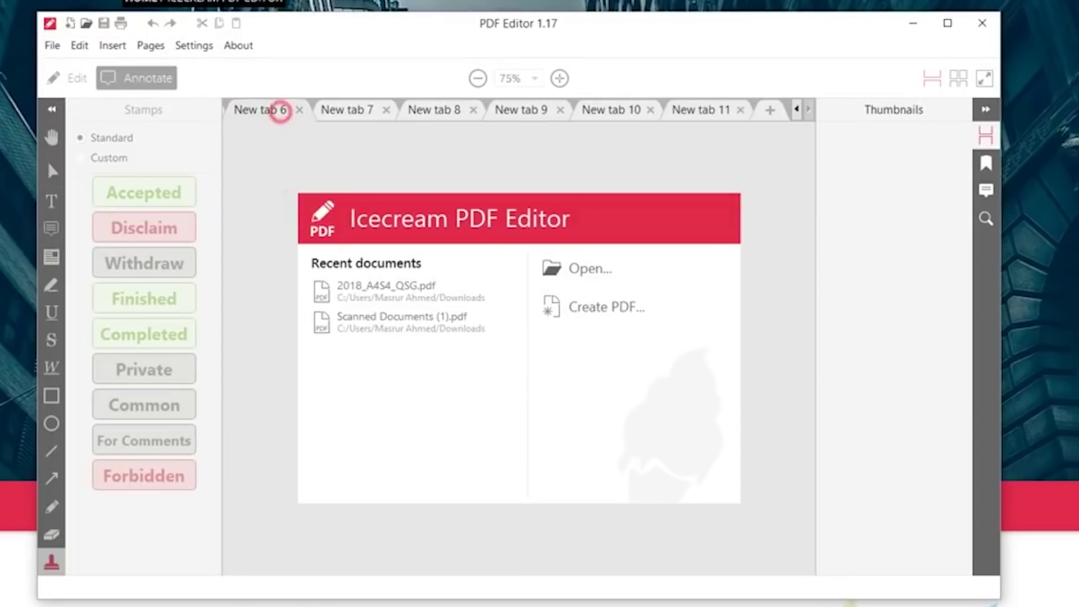
left_click(794, 113)
left_click(794, 112)
left_click(292, 110)
left_click(53, 46)
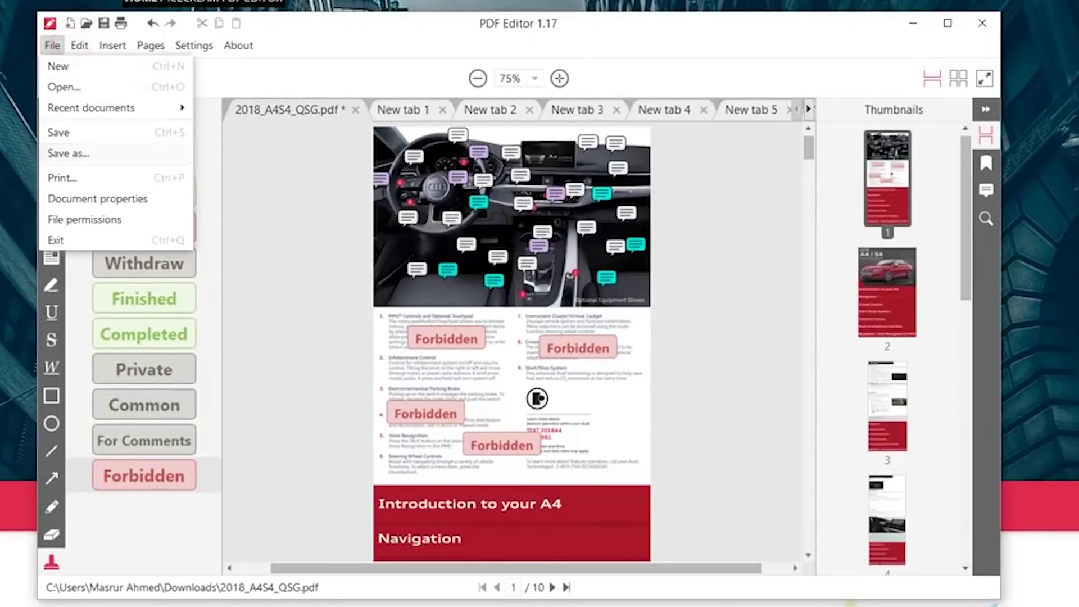
left_click(298, 174)
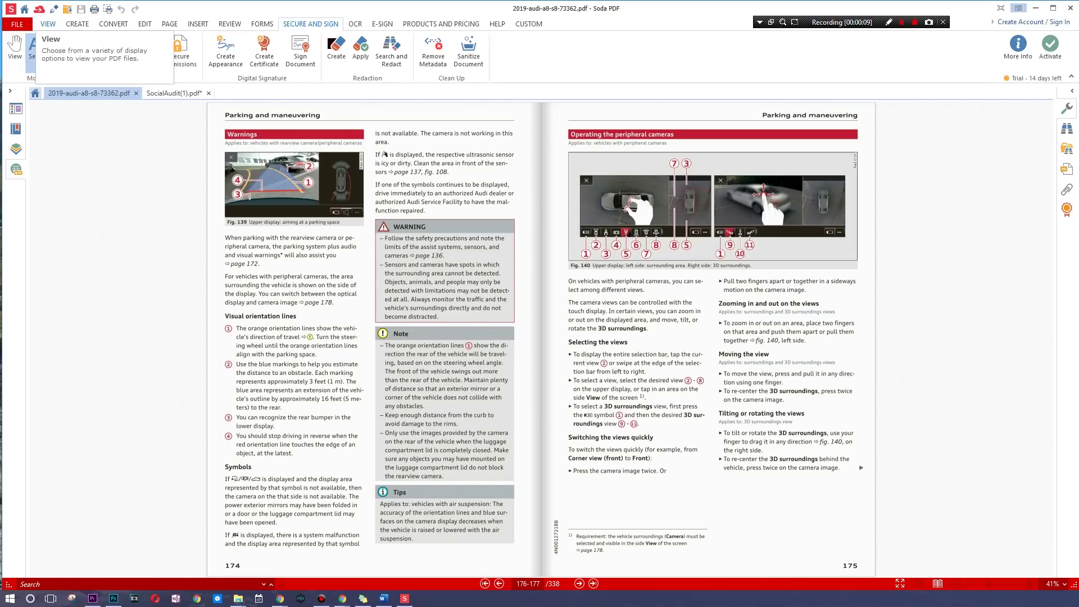
In Soda PDF, page back to the Intersection assistant section and review the view, PDF creation and conversion commands.
left_click(48, 24)
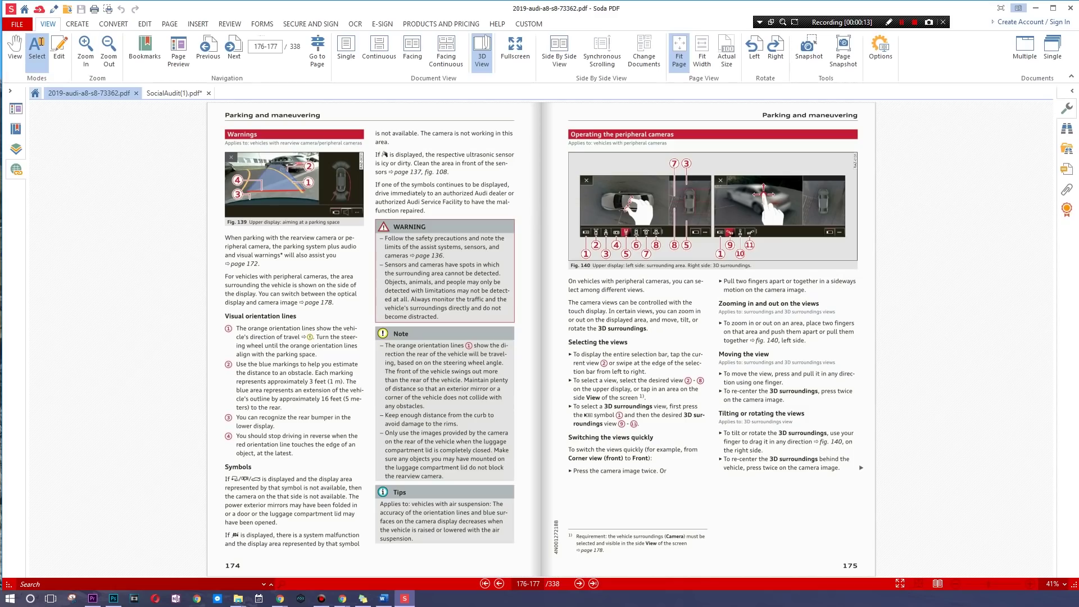
scroll(541, 339, "up", 4)
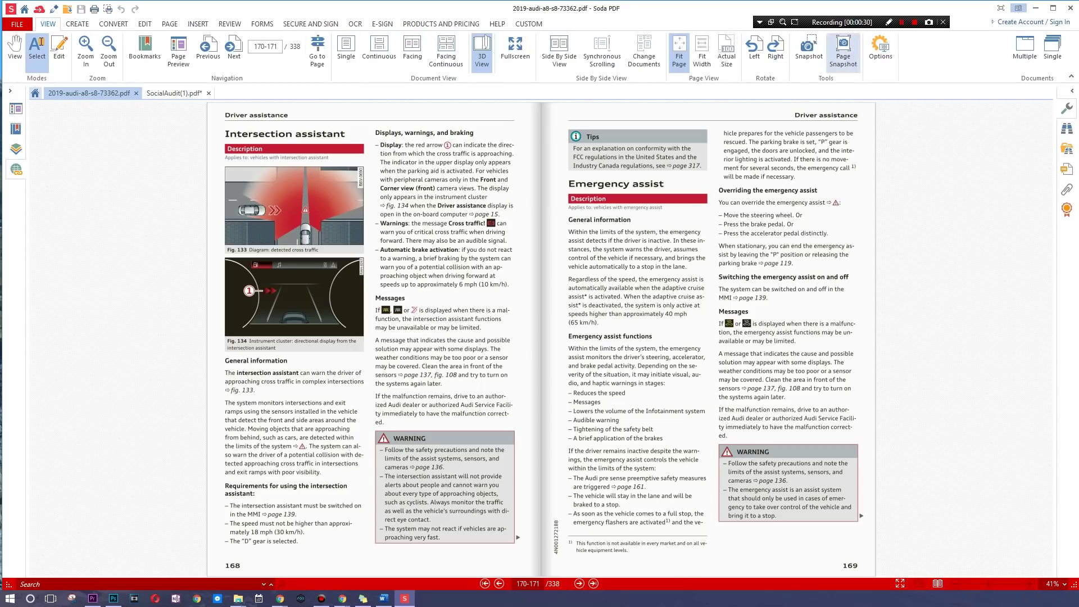
left_click(77, 24)
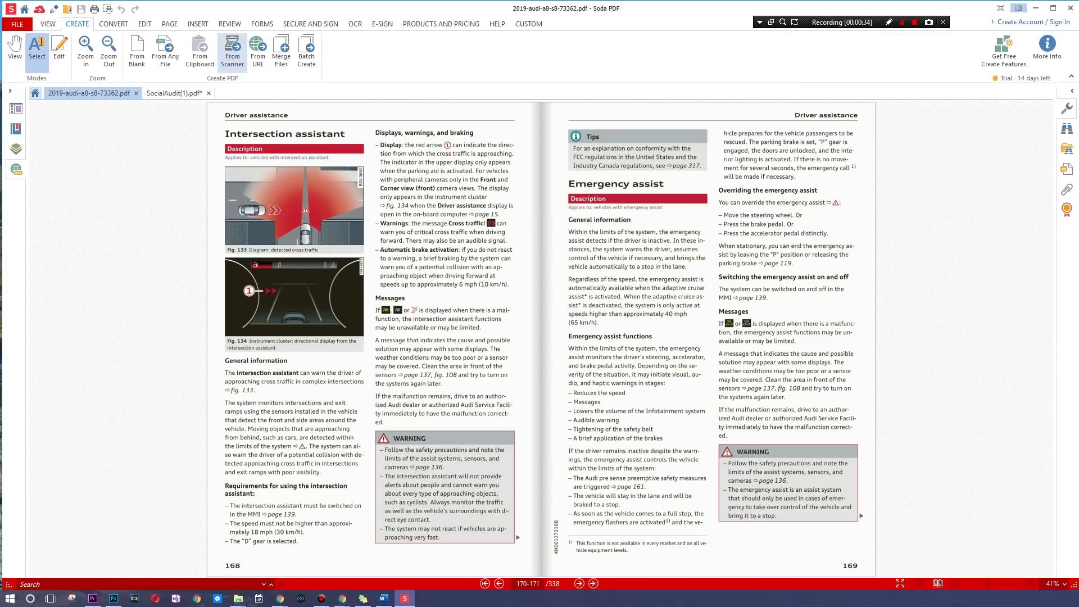
left_click(113, 24)
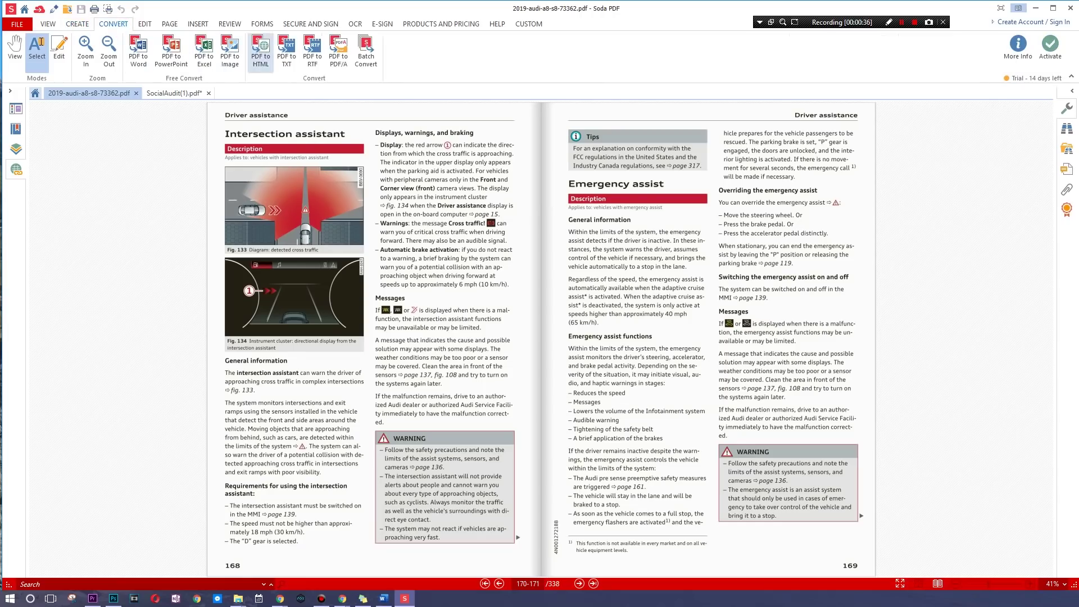
Review the editing, page management, insertion, review and form commands available for the Audi manual.
left_click(143, 19)
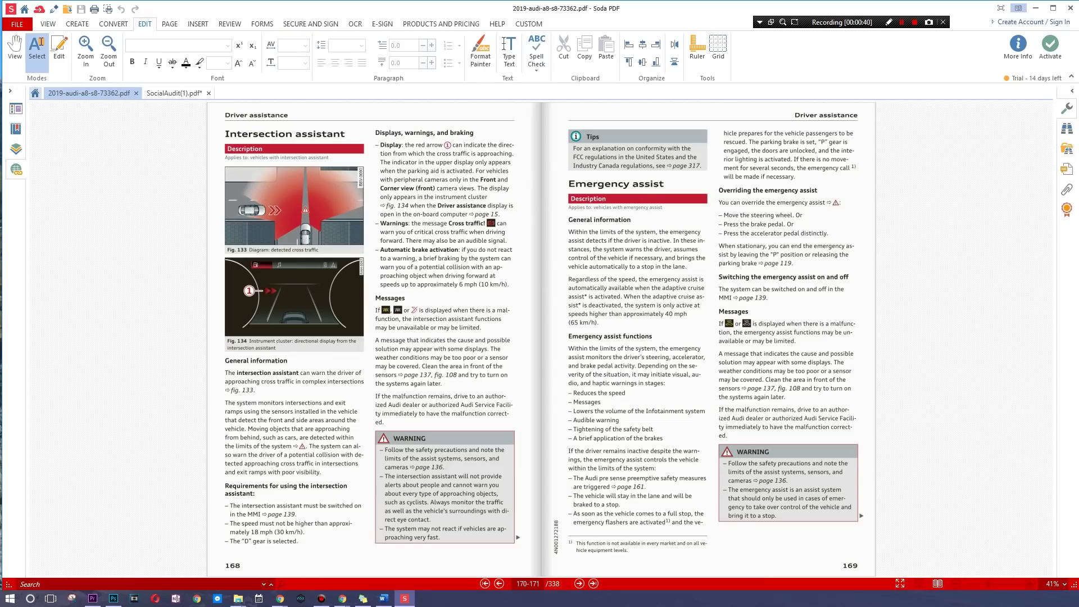
left_click(170, 23)
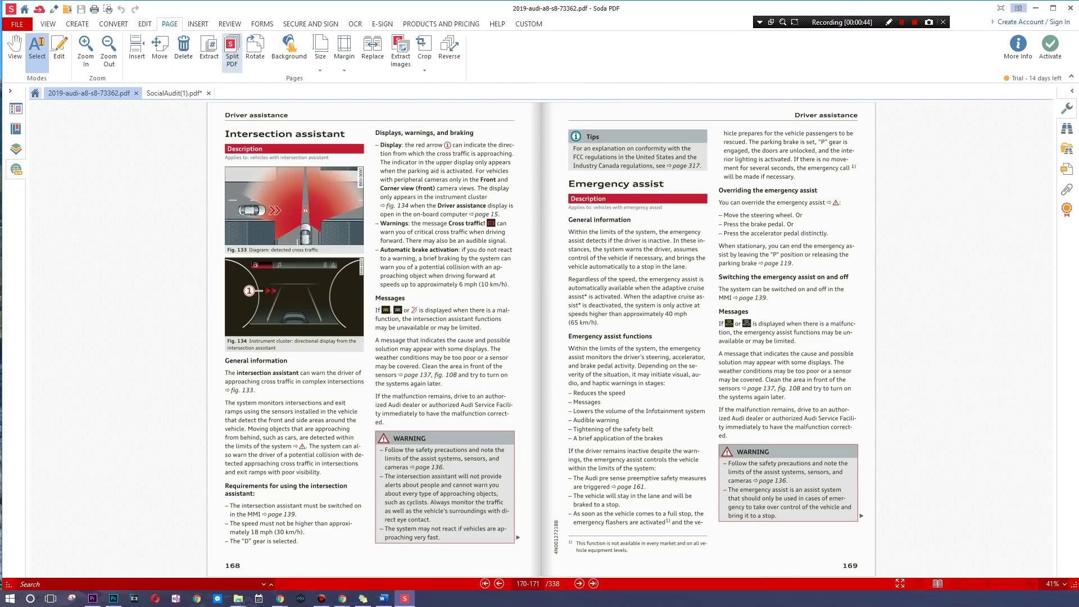
left_click(234, 26)
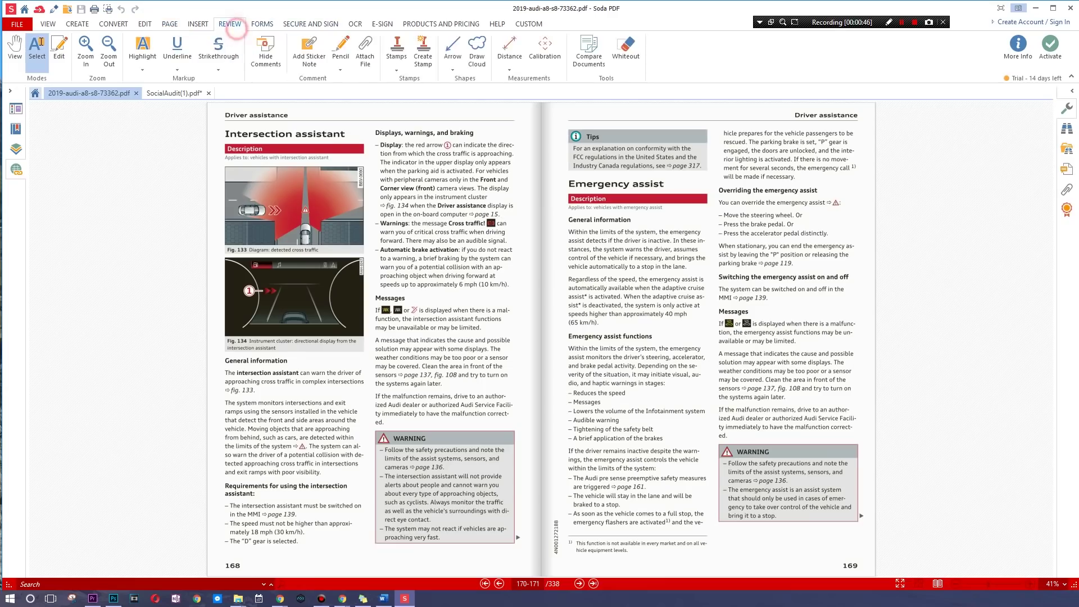
left_click(257, 24)
left_click(199, 25)
left_click(229, 23)
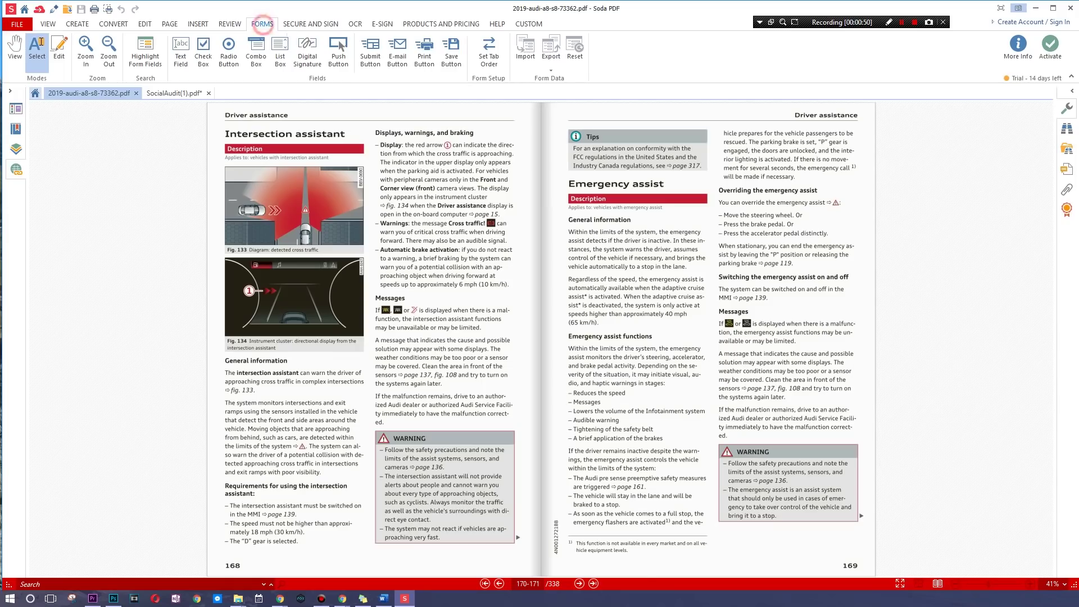
Examine the security and signing, OCR, E-Sign, product and custom tool commands, and return to the PDF conversion commands.
left_click(306, 22)
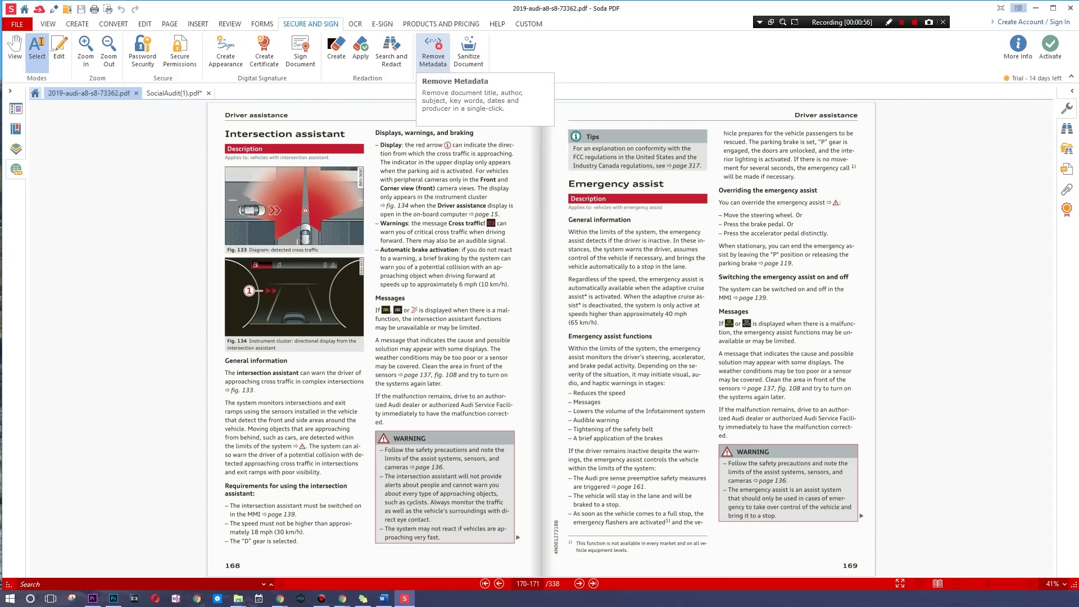
left_click(355, 23)
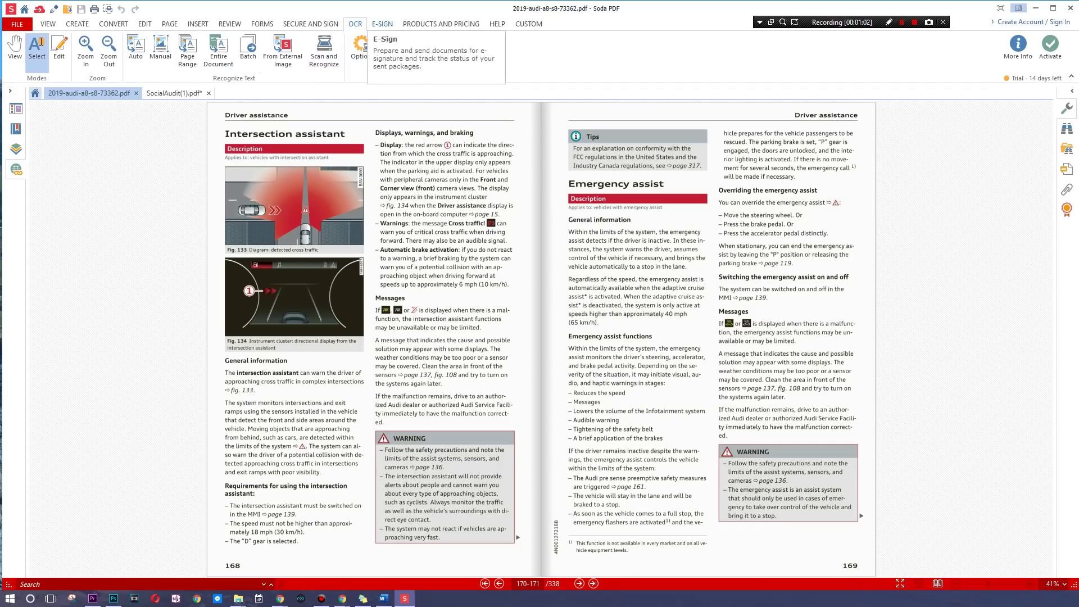
left_click(382, 23)
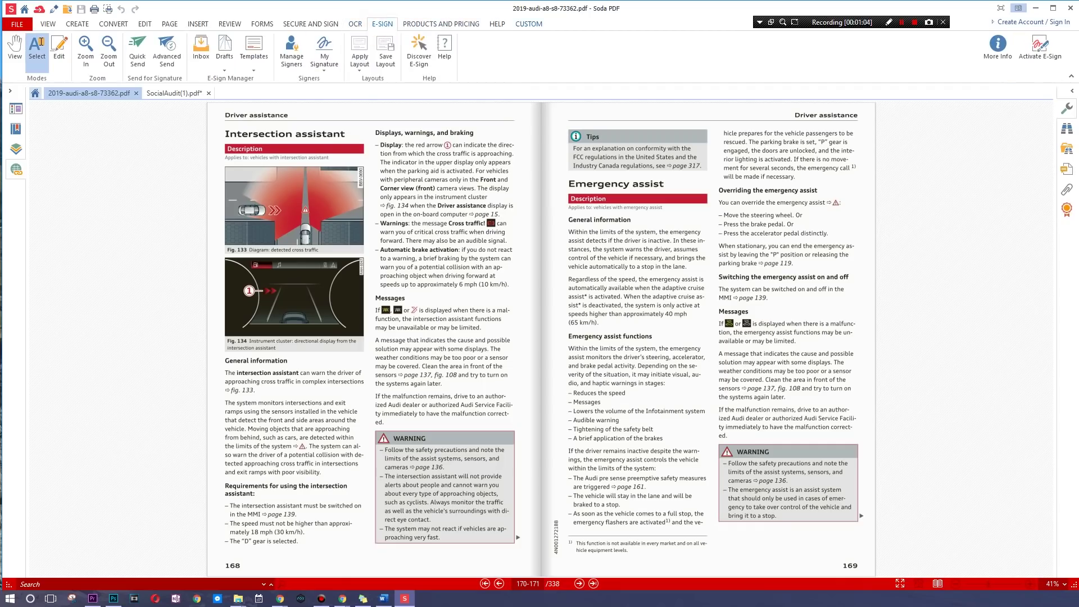
left_click(528, 23)
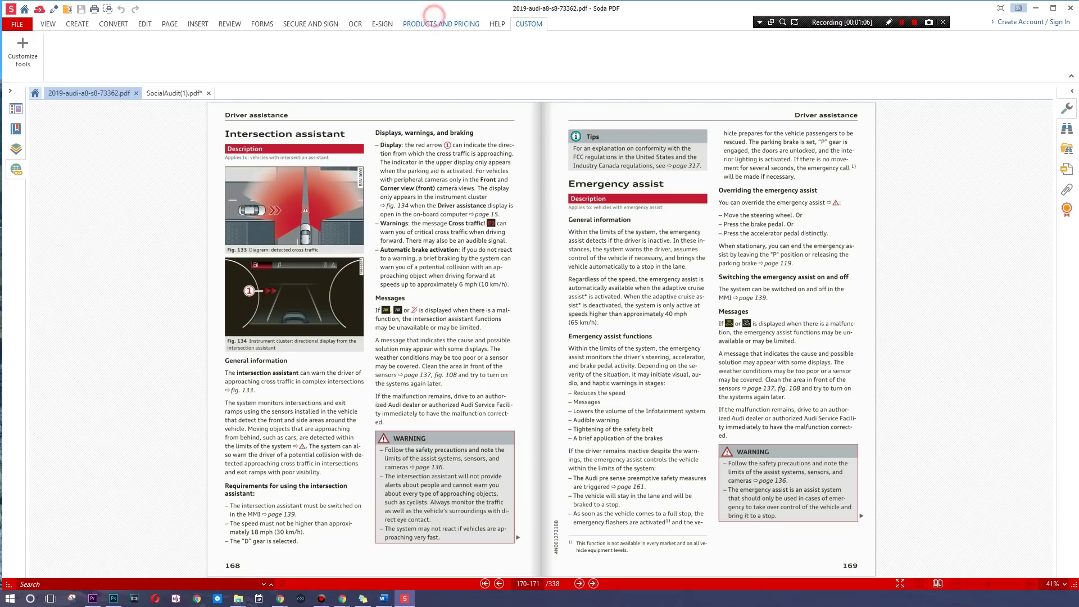
left_click(435, 24)
left_click(527, 23)
left_click(113, 24)
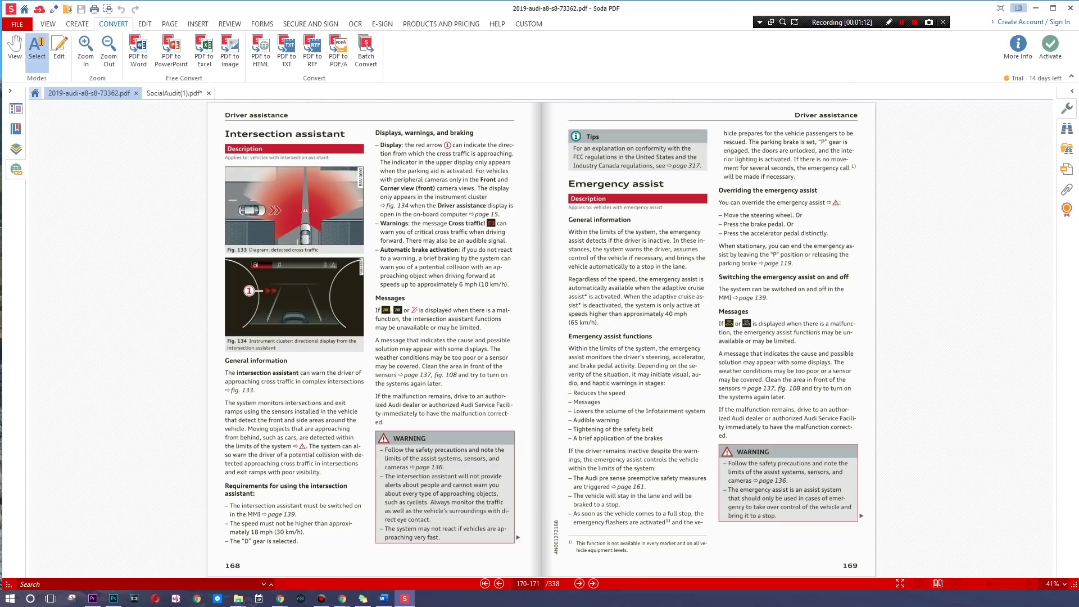